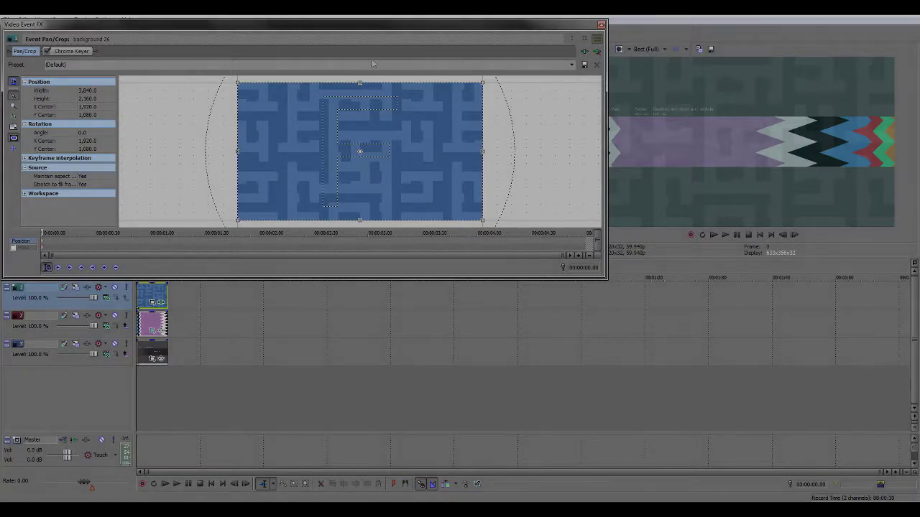
Crop the background 26 event to a height of 640 and set its Chroma Keyer's high threshold and blur amount to 1.000
drag(347, 82, 347, 132)
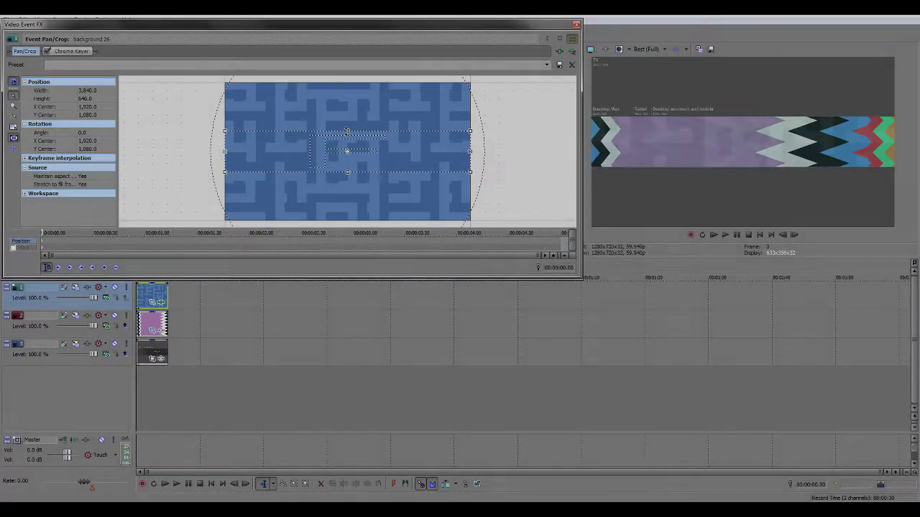
click(72, 53)
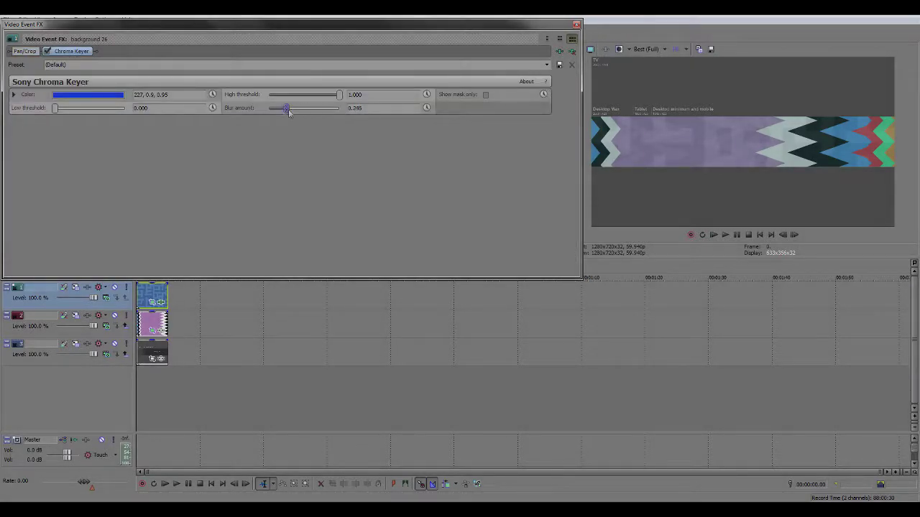
drag(339, 95, 370, 99)
mouse_move(56, 108)
mouse_down()
mouse_move(82, 110)
mouse_move(46, 111)
mouse_up()
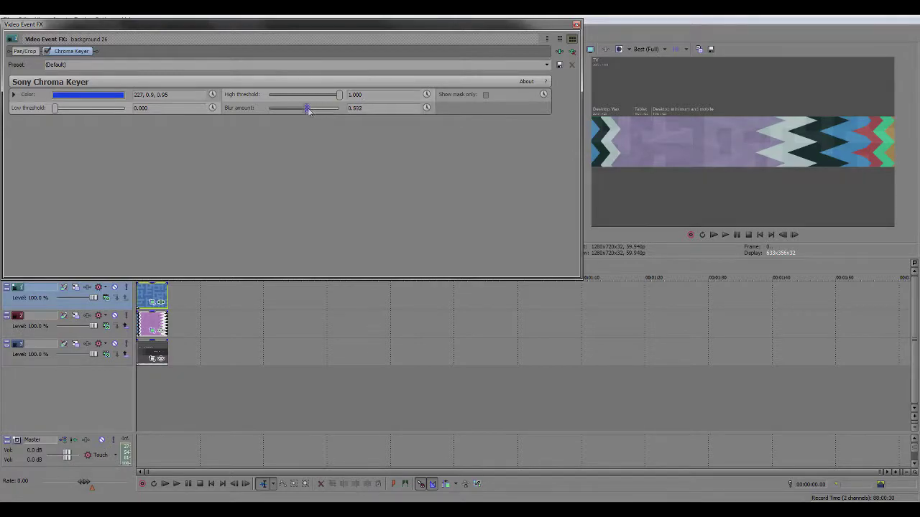
Sample the key colour from the unkeyed blue maze background, re-enable the Chroma Keyer and shift the colour to a brighter, more saturated blue
click(48, 51)
click(79, 95)
click(642, 126)
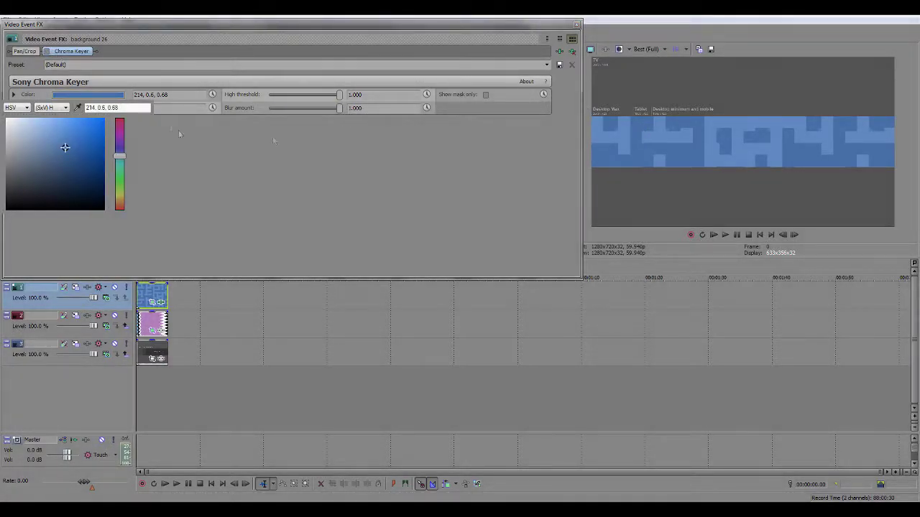
click(141, 134)
click(47, 52)
click(83, 95)
drag(87, 146, 108, 116)
click(254, 161)
click(575, 24)
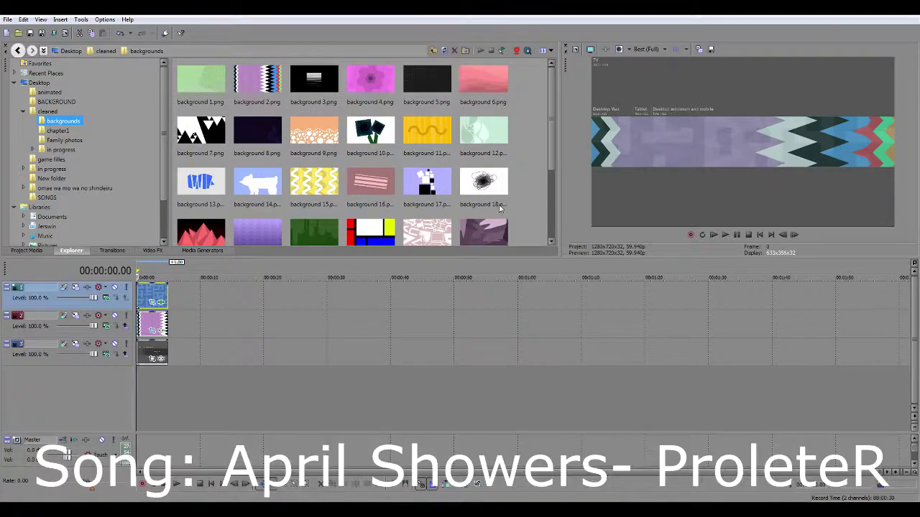
Insert a video track above the purple zigzag background, place background 15.png at its start and crop the height to about 646
right_click(126, 327)
click(160, 356)
drag(314, 183, 143, 325)
click(161, 331)
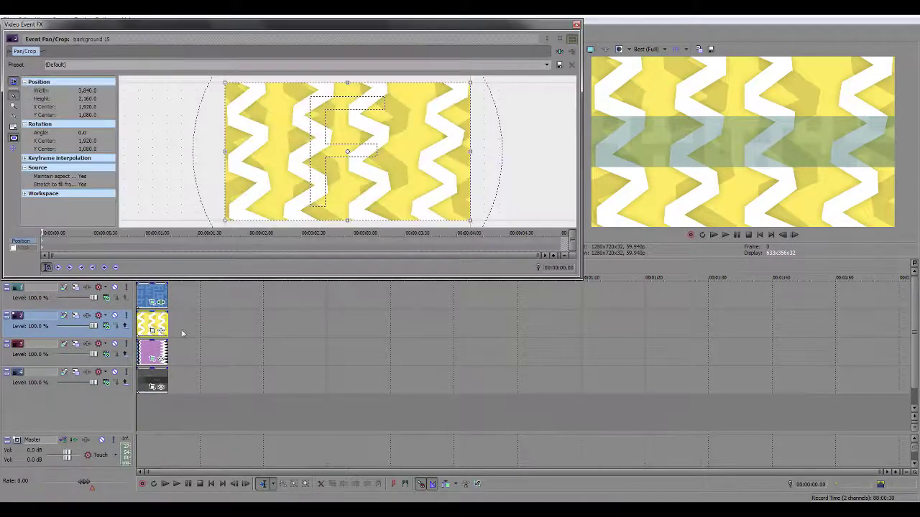
drag(348, 222, 350, 174)
Add the Sony Chroma Keyer to the background 15 event and try white as the key colour with an increased blur amount
click(559, 50)
double_click(266, 292)
click(743, 147)
click(6, 119)
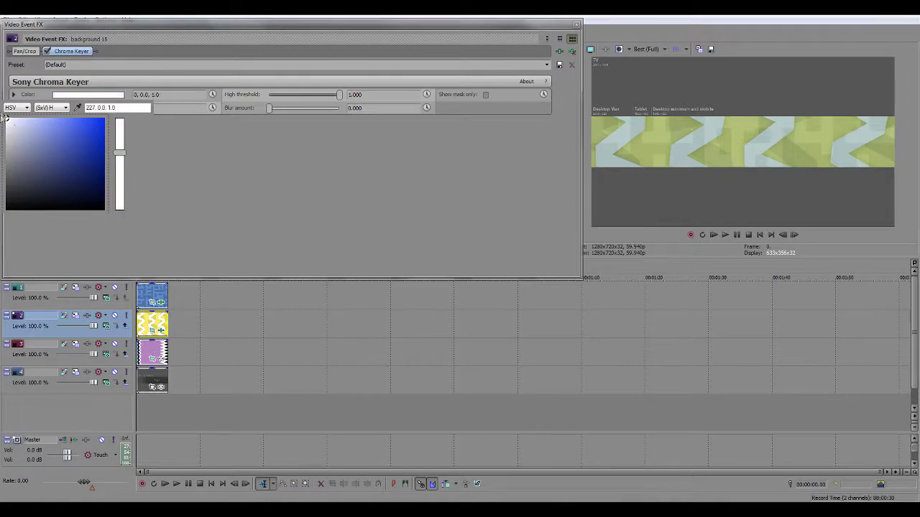
click(169, 85)
drag(269, 109, 352, 107)
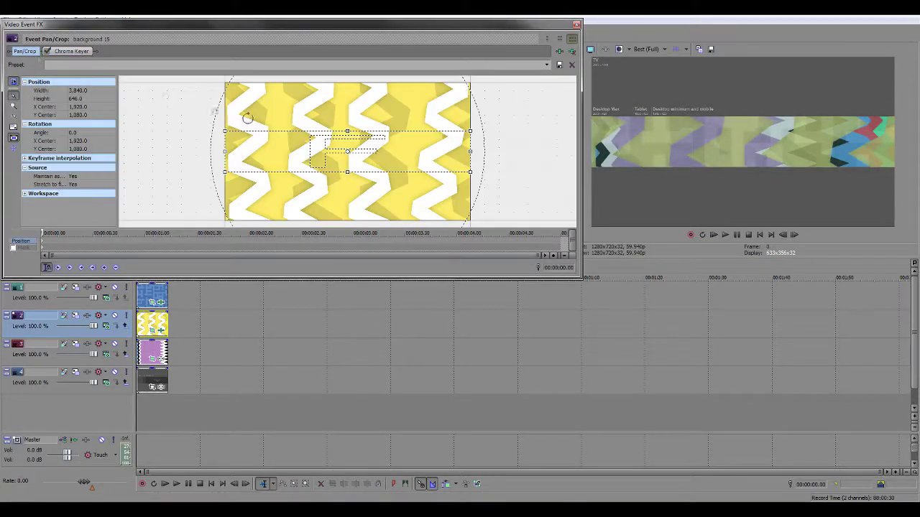
Change the background 15 key colour to pure yellow (HSV 56, 1.0, 1.0) and the blur amount to about 0.551
click(71, 51)
click(120, 198)
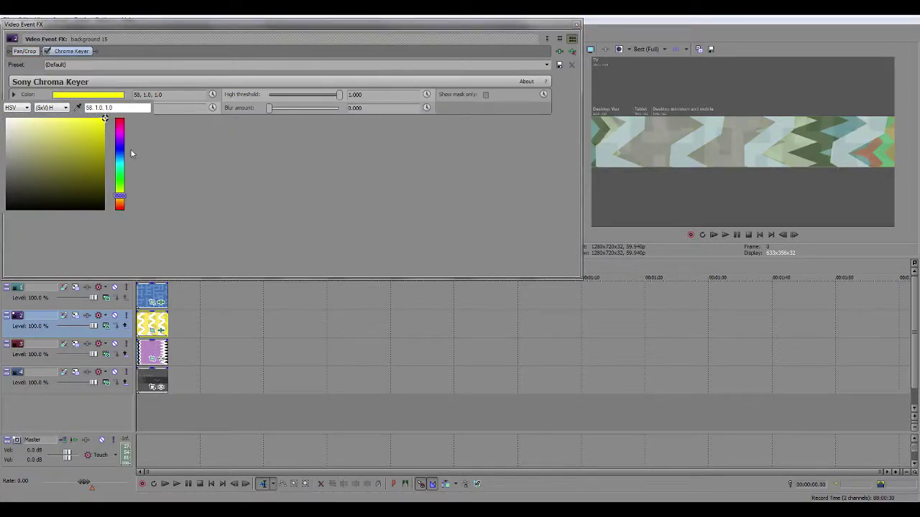
drag(120, 195, 121, 197)
click(306, 152)
drag(270, 109, 343, 115)
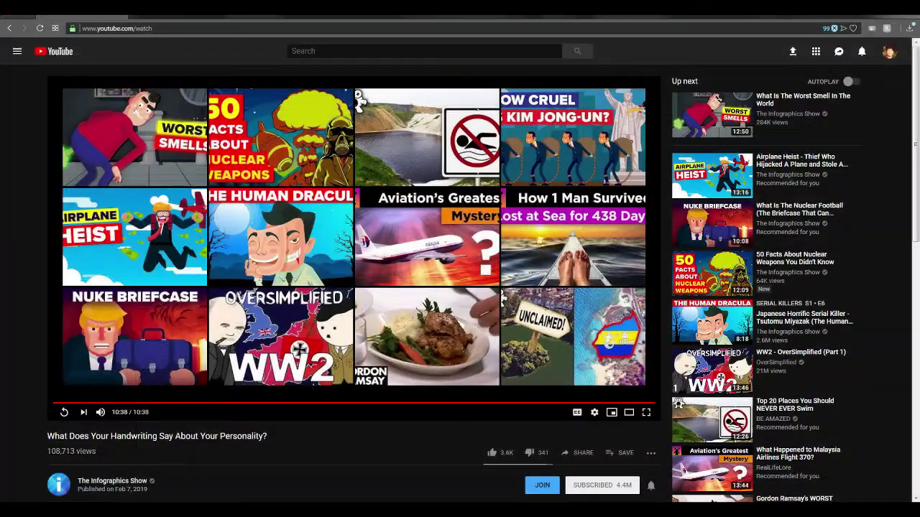
Switch to YouTube, expand the full subscriptions list and open the catch the replay! channel
scroll(334, 453, down, 1)
scroll(335, 453, up, 2)
click(17, 51)
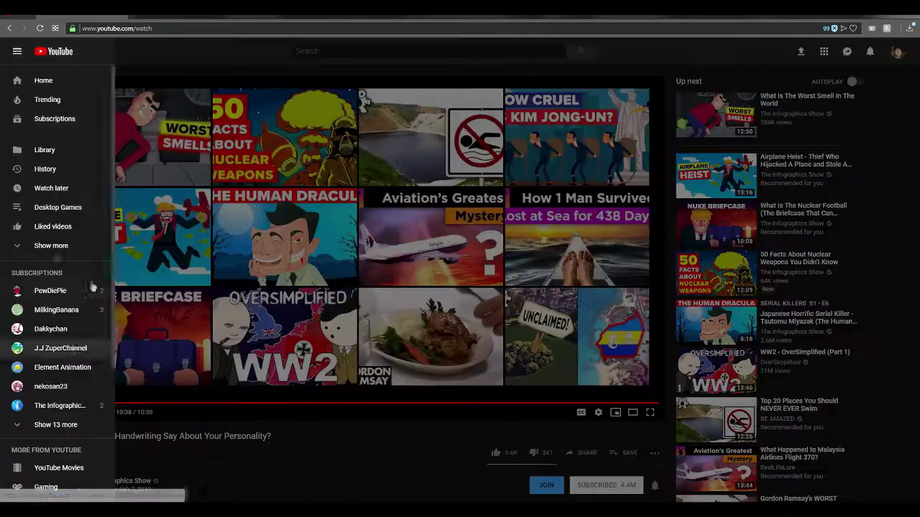
click(56, 426)
scroll(65, 420, down, 1)
click(92, 402)
scroll(88, 404, up, 1)
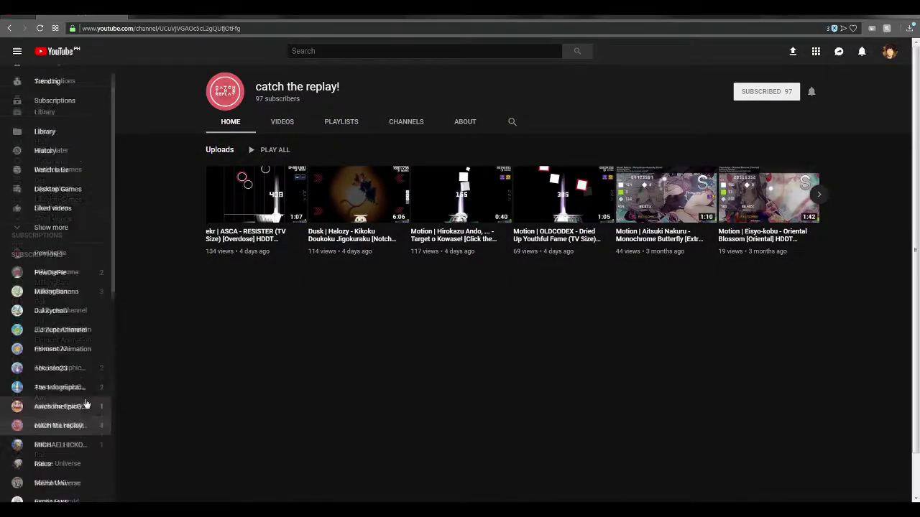
Play Michael Jackson's Don't Stop 'Til You Get Enough from the Song binge playlist, then switch back to Sony Vegas
click(55, 250)
scroll(105, 388, down, 2)
scroll(86, 338, up, 3)
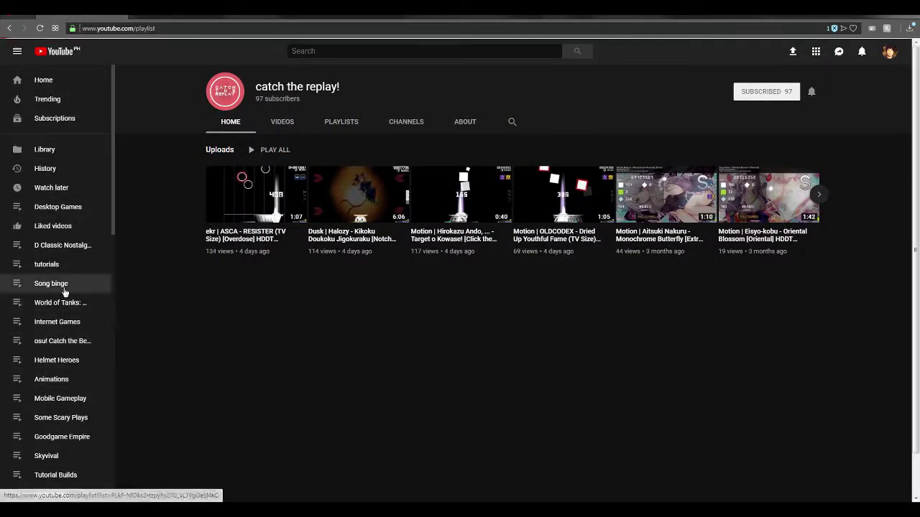
click(62, 285)
scroll(228, 292, down, 5)
click(565, 368)
click(531, 429)
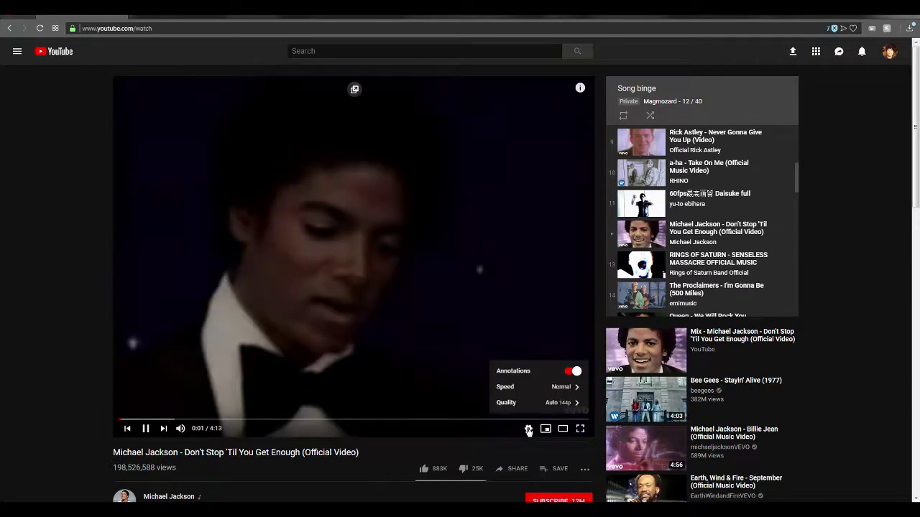
key(alt+Tab)
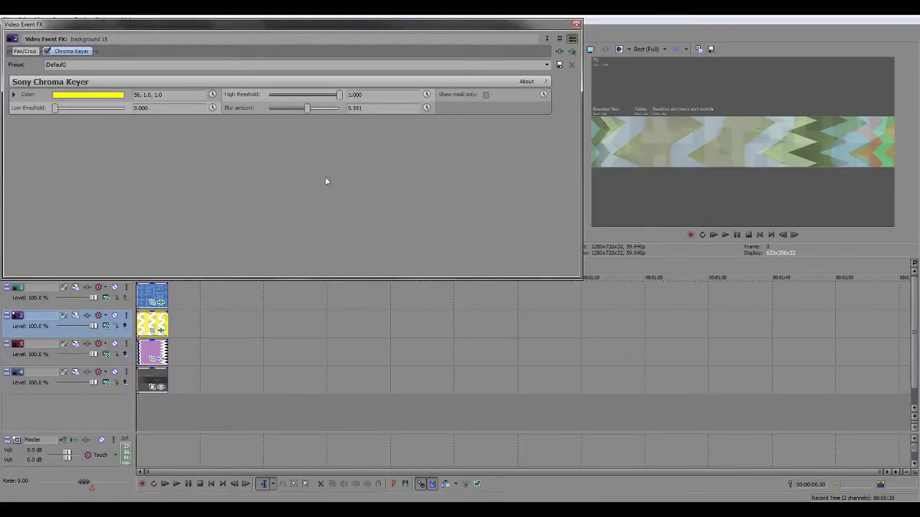
Try shrinking the background 15 crop frame to about 2,191 by 369
click(25, 52)
drag(471, 133, 452, 127)
scroll(507, 151, up, 3)
scroll(508, 151, up, 1)
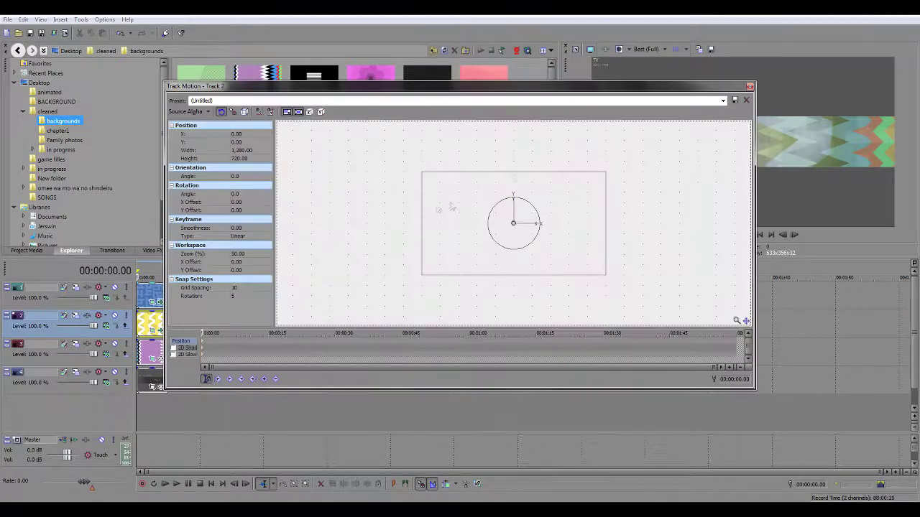
Try scaling track 2 down to about 922 by 519 in Track Motion and offsetting it to about X -187, Y -30
drag(500, 95, 342, 36)
drag(580, 148, 548, 148)
drag(500, 34, 515, 34)
drag(428, 224, 387, 213)
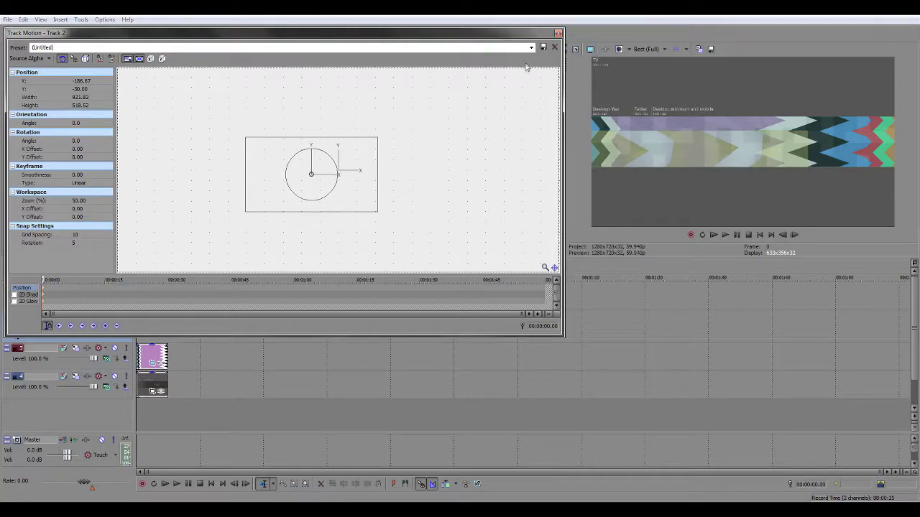
click(558, 33)
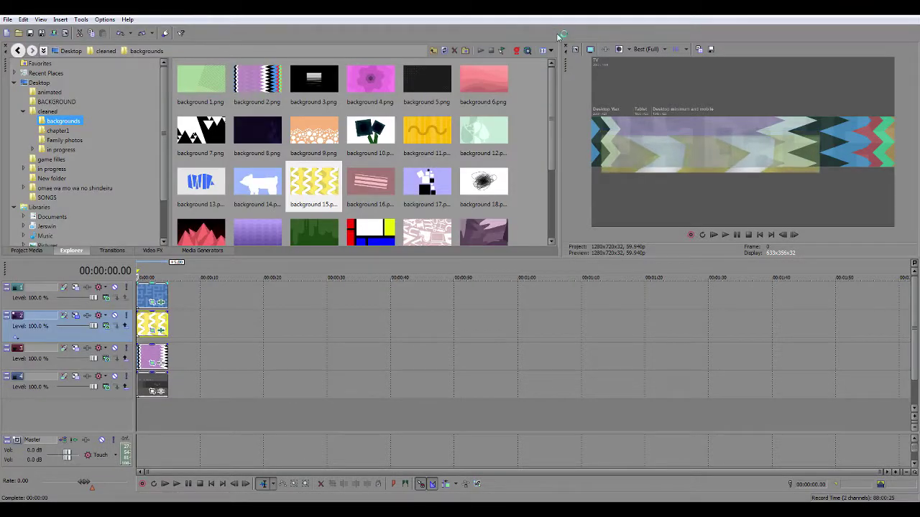
Enlarge the background 15 crop frame to about 3,825 by 643, centred at about X 1,918, Y 1,121
click(152, 330)
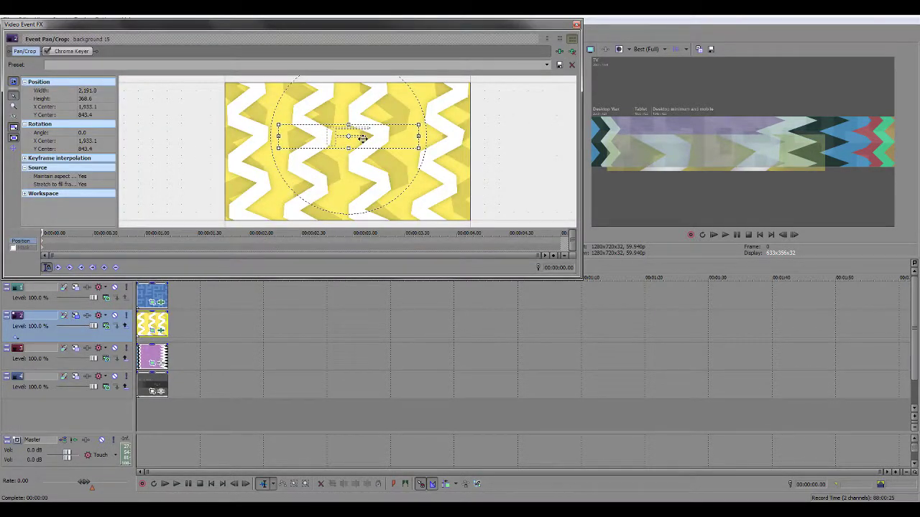
right_click(363, 143)
click(406, 137)
drag(418, 149, 469, 178)
drag(453, 144, 452, 163)
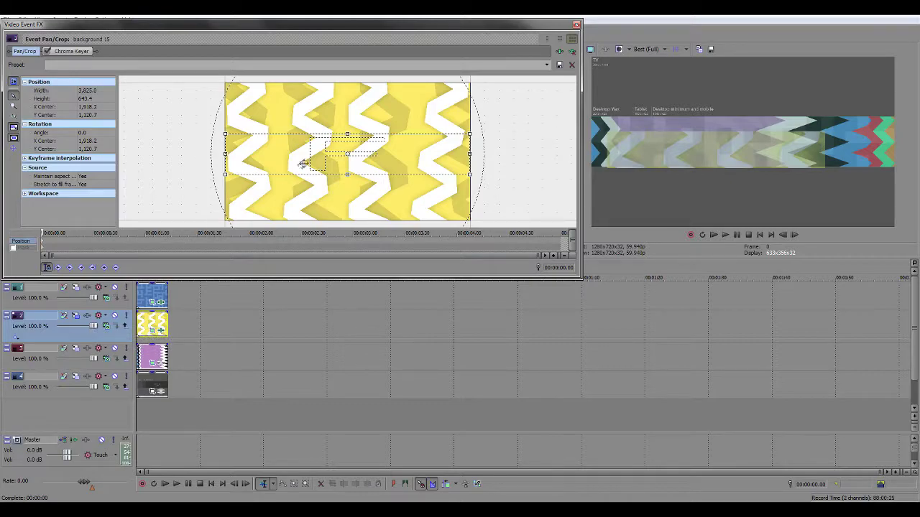
Restore track 2's centre to X 0, Y 0 in Track Motion and enlarge it to about 1,290 by 726
click(77, 316)
right_click(376, 199)
click(400, 207)
right_click(359, 196)
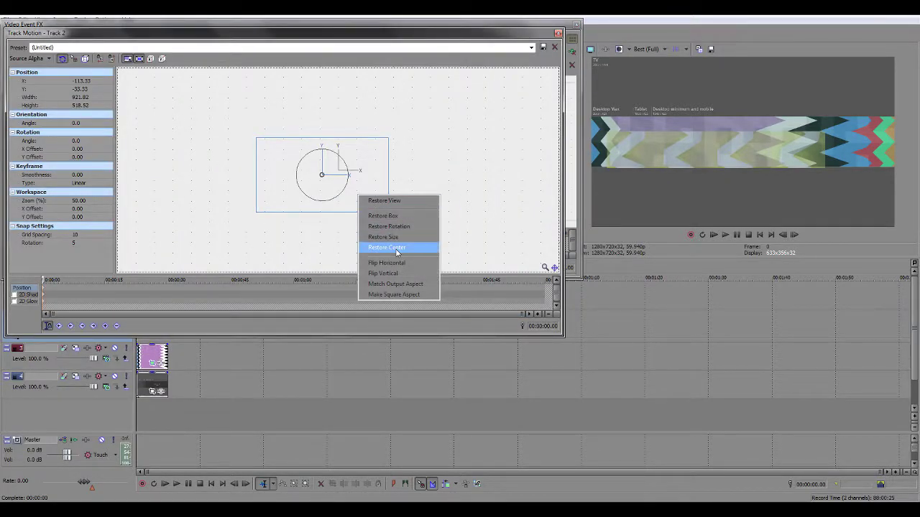
click(402, 249)
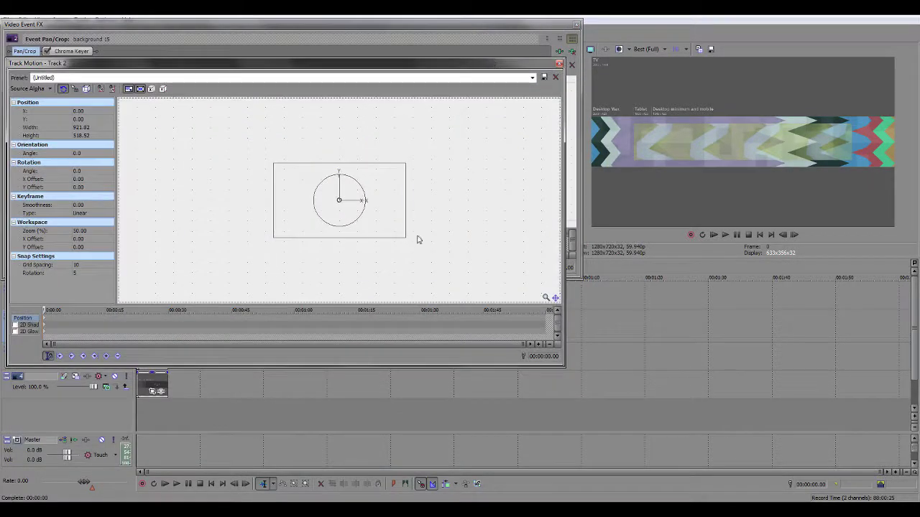
drag(406, 237, 432, 254)
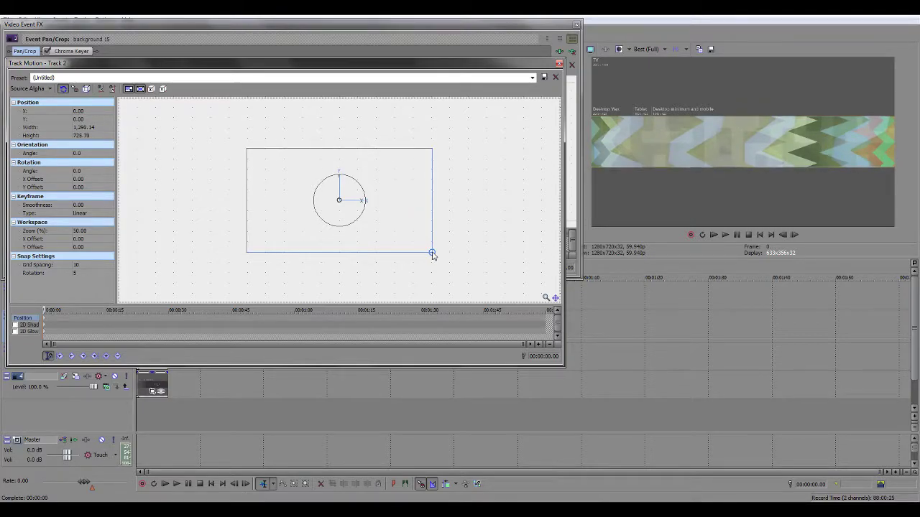
click(559, 64)
Set background 15's Chroma Keyer low threshold and blur amount to 1.000, and trim its crop height to about 628
click(71, 52)
drag(71, 110, 102, 108)
drag(307, 108, 351, 111)
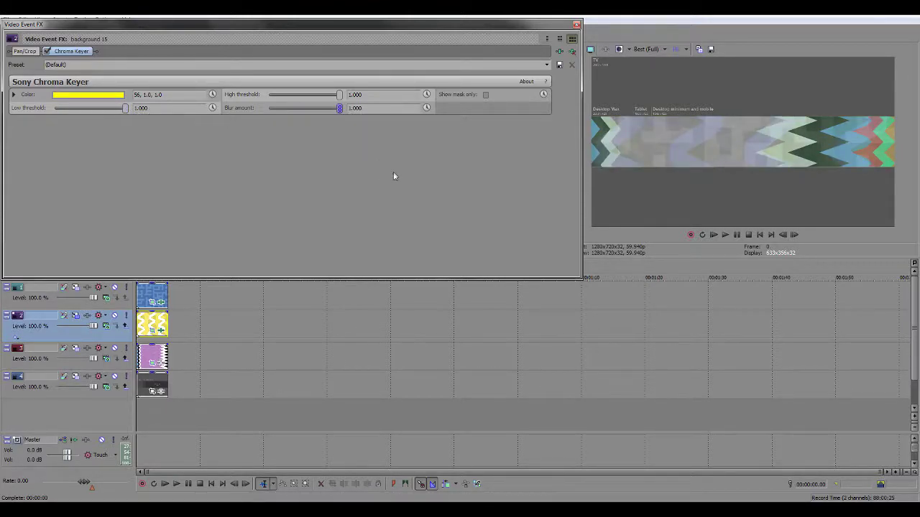
click(24, 51)
drag(348, 176, 347, 174)
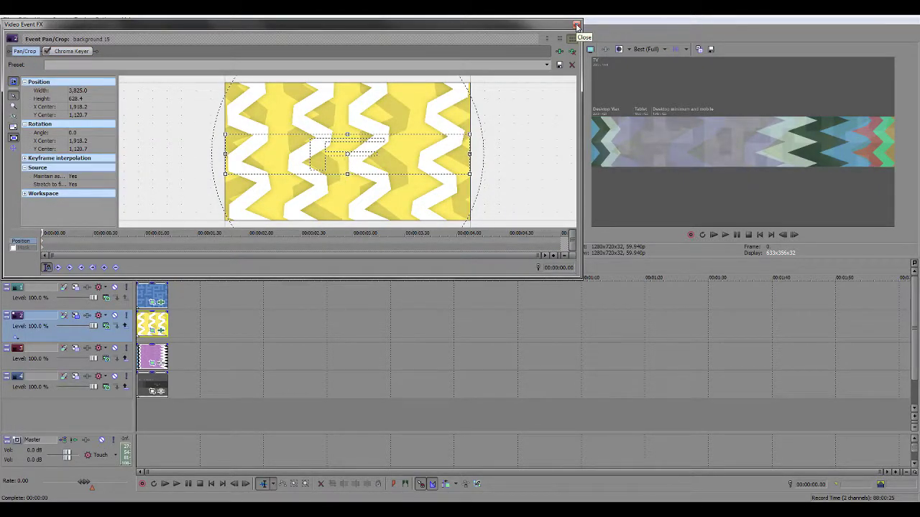
click(576, 26)
Mute the blue background 26 and yellow background 15 tracks and insert a new video track above them
scroll(548, 170, down, 3)
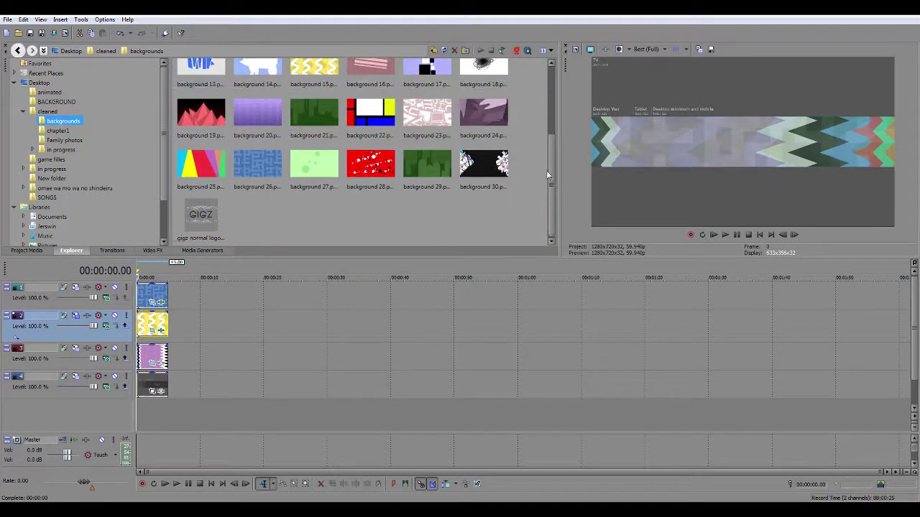
click(114, 315)
right_click(87, 305)
click(115, 328)
scroll(302, 211, up, 3)
scroll(302, 211, down, 1)
scroll(302, 211, up, 1)
Insert a Titles & Text media event on the new track and try the Made in China font on its sample text
click(60, 20)
click(93, 131)
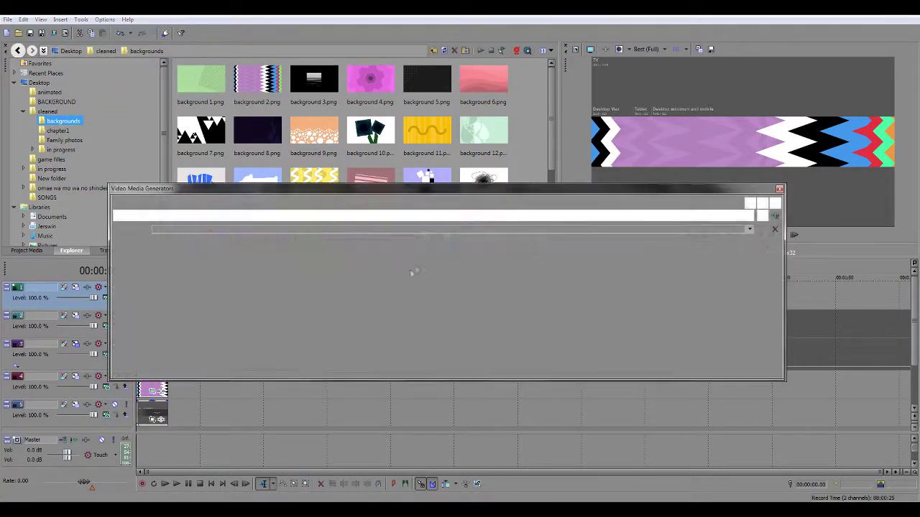
click(186, 271)
drag(184, 455, 184, 444)
click(148, 387)
scroll(304, 303, up, 8)
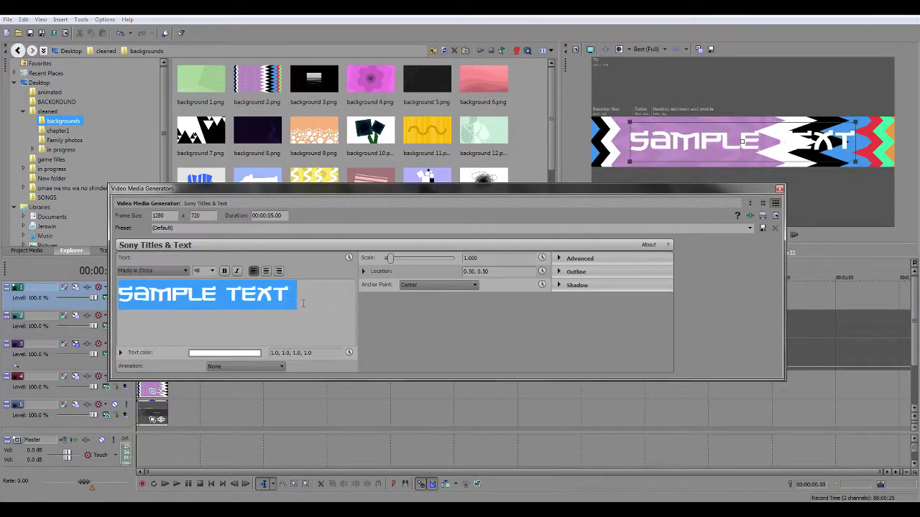
Change the font of the entire sample text to trashco
click(186, 271)
key(t)
drag(185, 443, 187, 448)
click(185, 460)
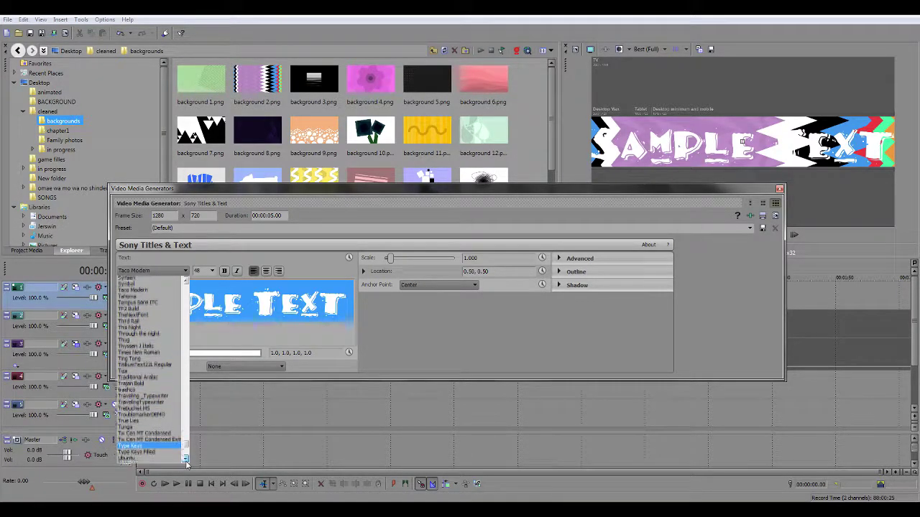
click(152, 372)
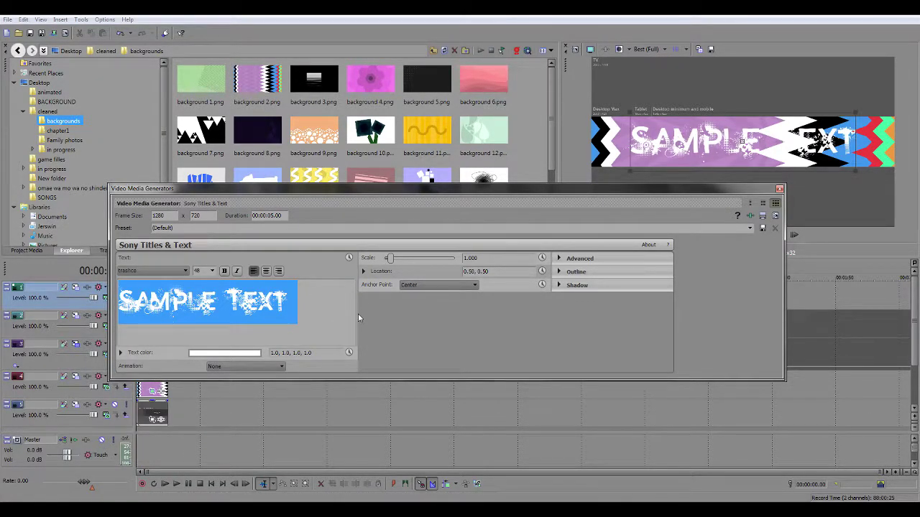
key(a)
click(167, 272)
key(t)
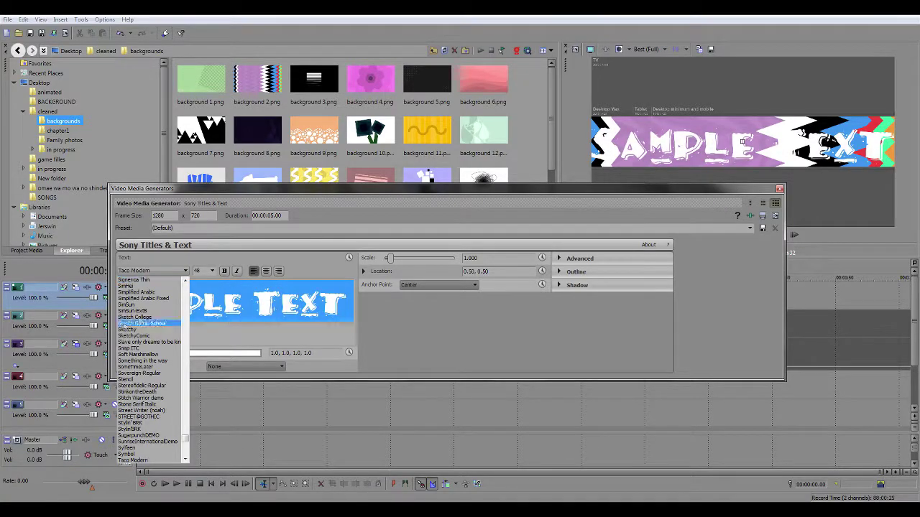
drag(185, 441, 187, 447)
click(129, 460)
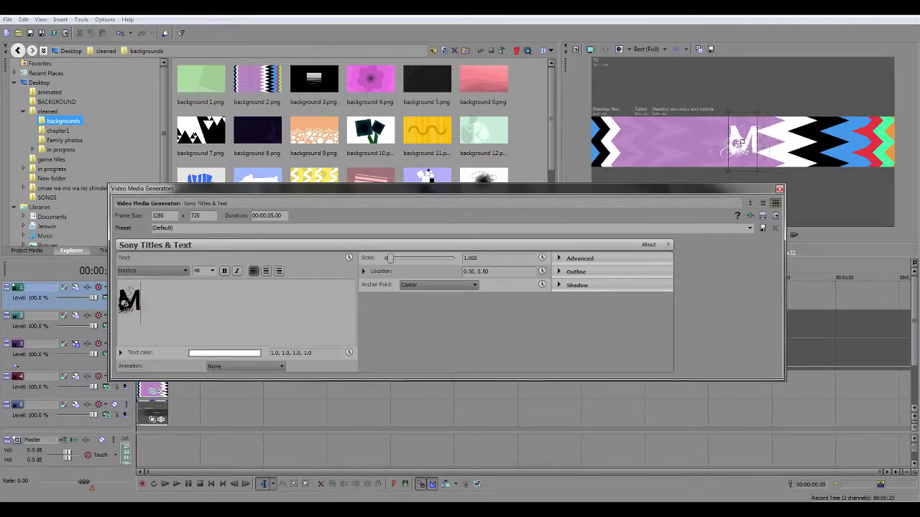
Replace the sample text with MAGMOZARD, scale it to about 0.798 and colour it black (0.0, 0.0, 0.0, 1.0)
drag(855, 171, 833, 166)
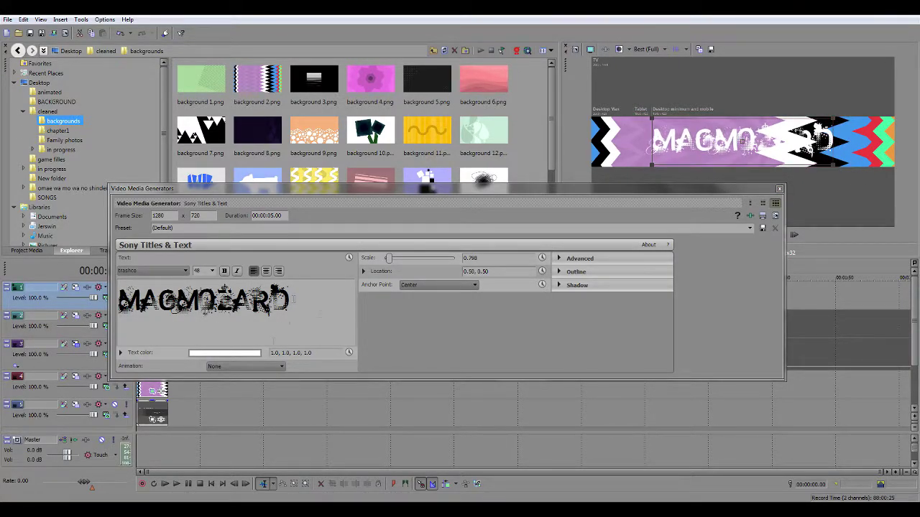
click(230, 353)
drag(179, 424, 140, 471)
drag(255, 381, 253, 479)
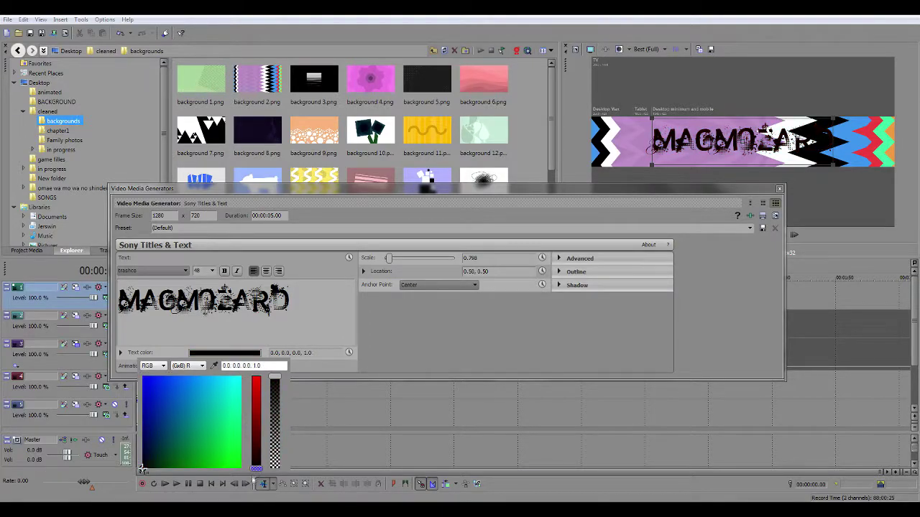
click(779, 189)
Mute the purple zigzag background track beneath the title
click(114, 377)
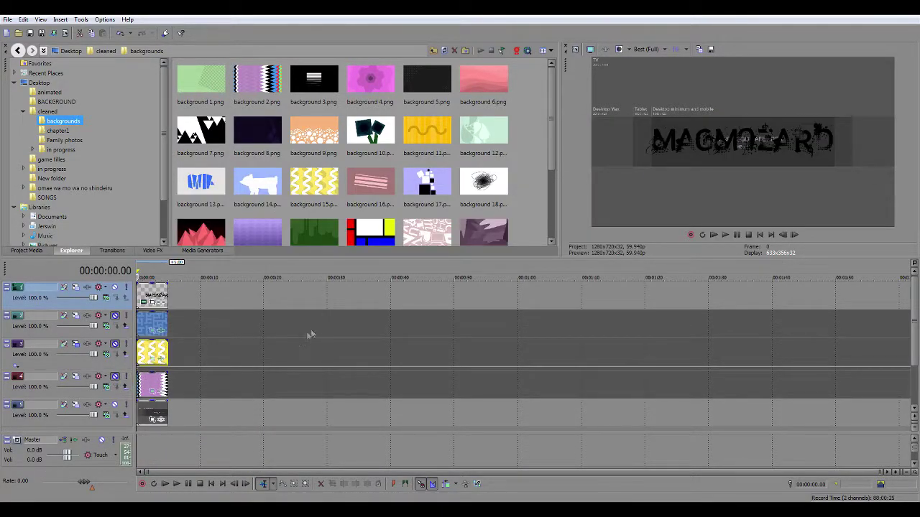
Rescale the MAGMOZARD title to about 0.780 so it fits the safe area of the banner template
click(144, 301)
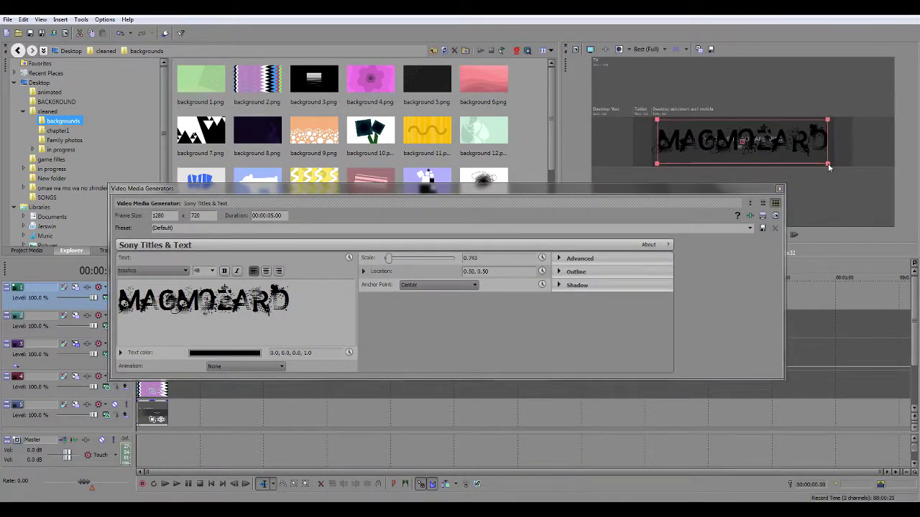
drag(830, 169, 825, 171)
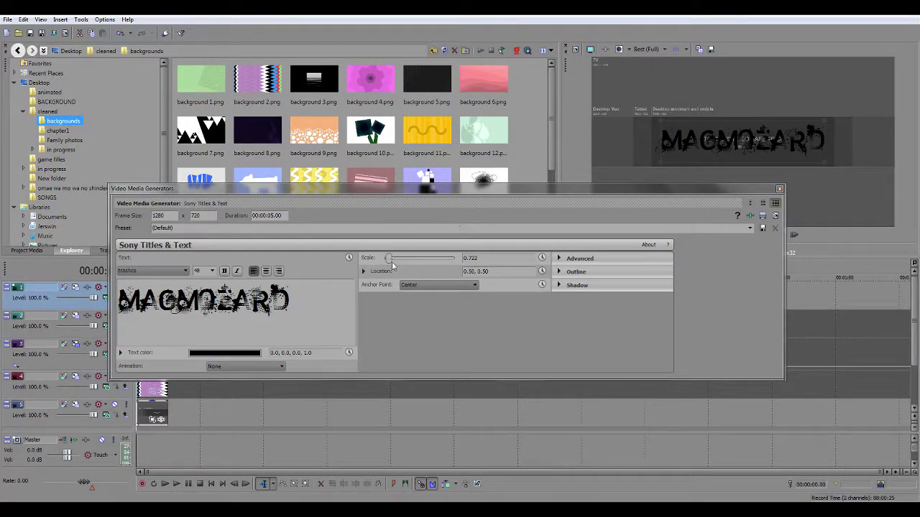
drag(389, 259, 392, 261)
key(ctrl+z)
drag(827, 164, 829, 177)
click(779, 188)
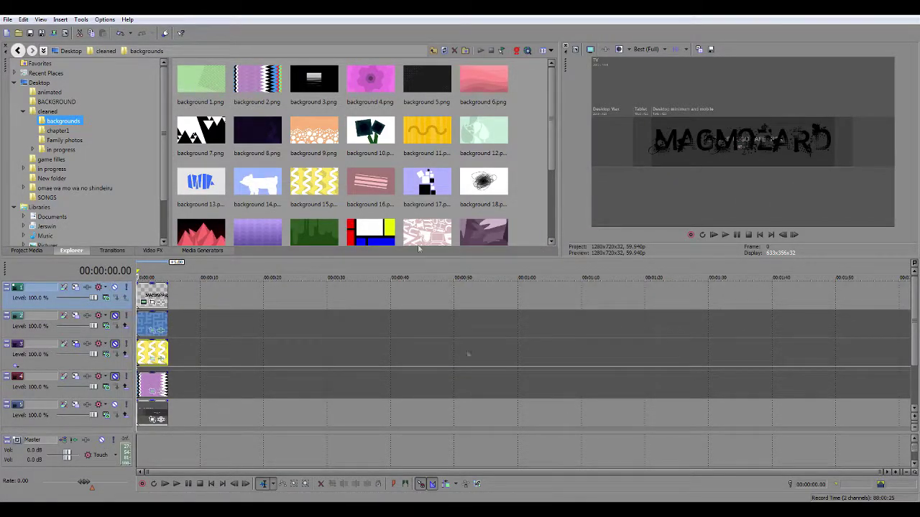
Unmute the purple zigzag, yellow wave and blue maze background tracks
click(115, 378)
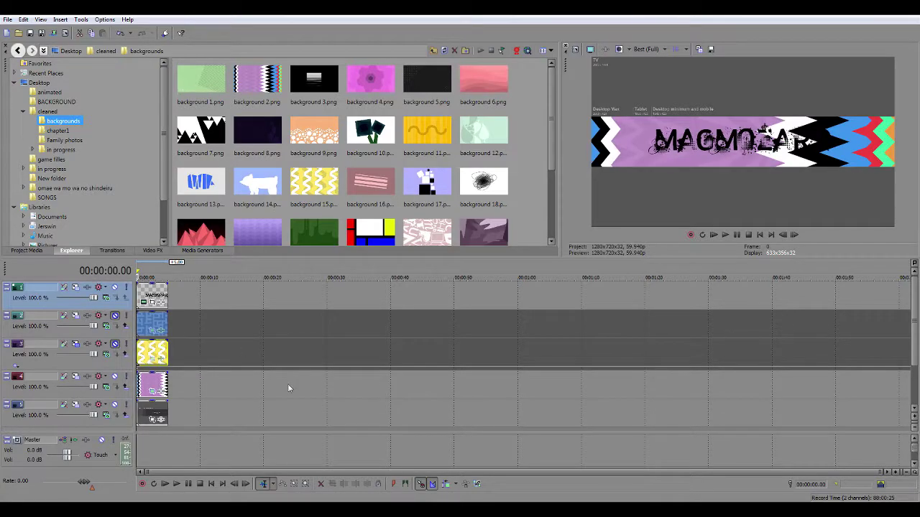
click(115, 343)
click(115, 316)
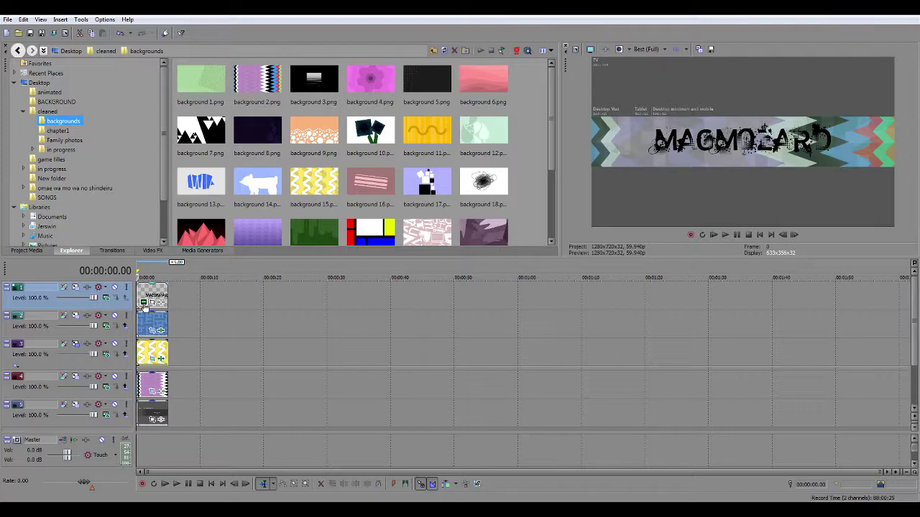
Enable a shadow on the MAGMOZARD title with X and Y offsets of 0.000 and a blur of 2.000
click(144, 304)
click(560, 285)
drag(575, 189, 403, 192)
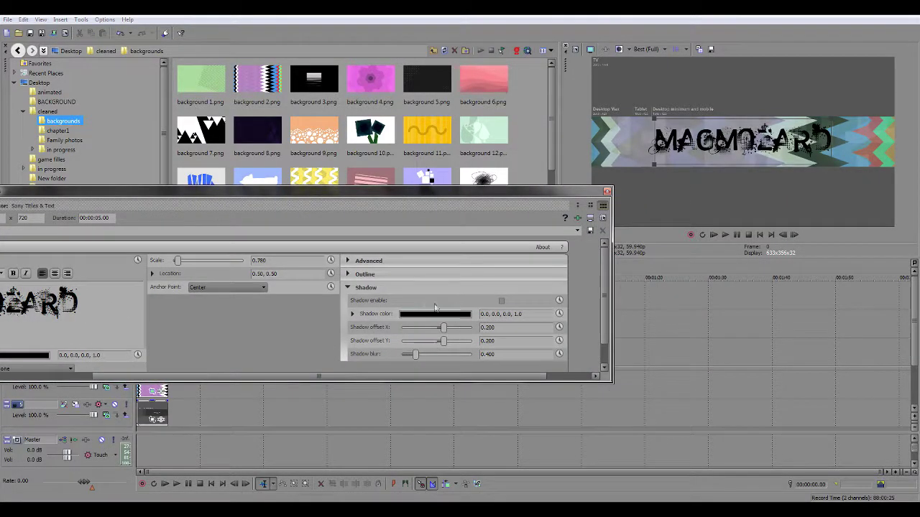
click(501, 300)
drag(419, 355, 436, 329)
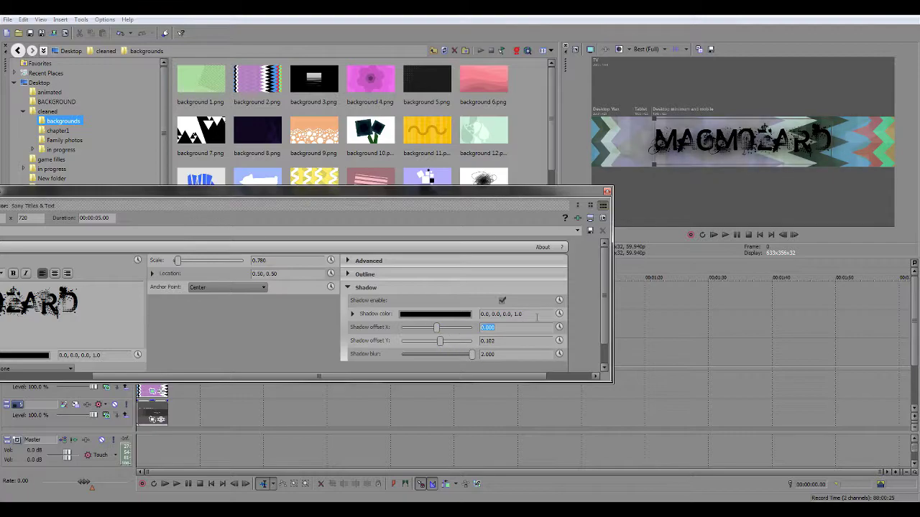
key(Return)
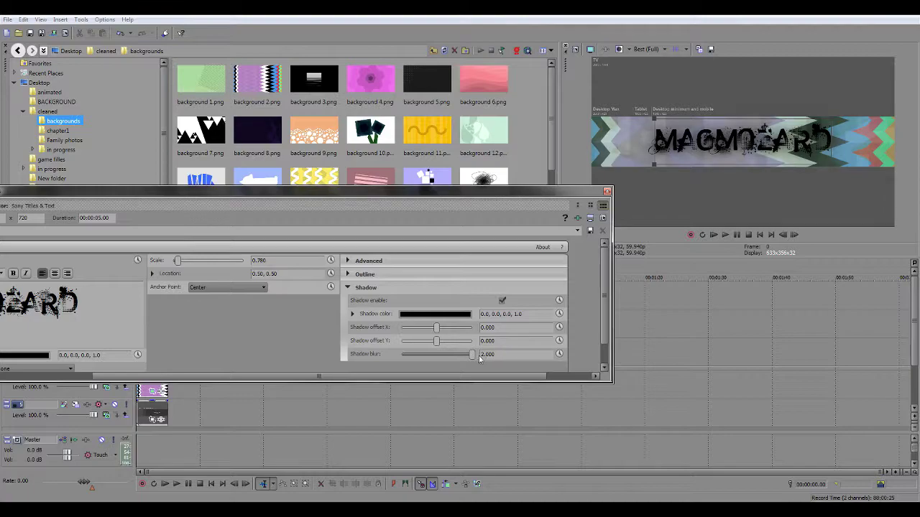
Change the title's outline colour to black (0.0, 0.0, 0.0)
click(370, 275)
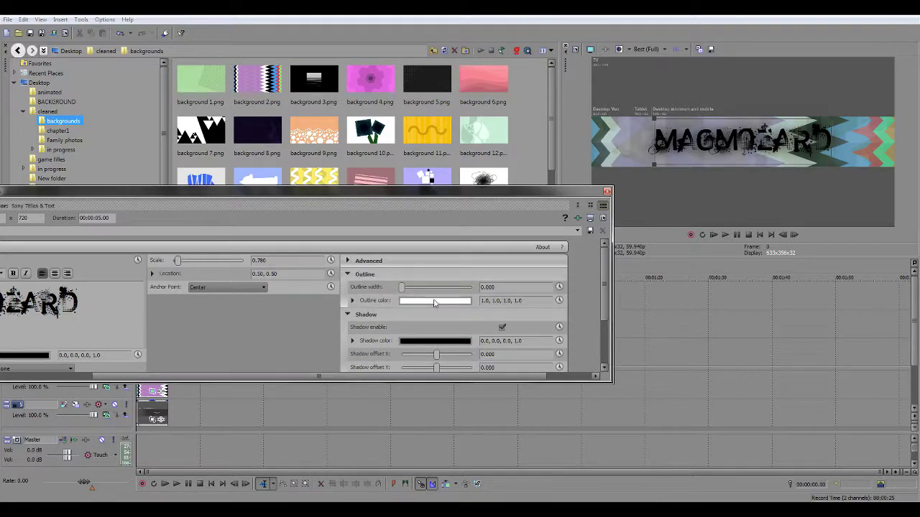
click(436, 301)
drag(419, 376, 351, 418)
drag(467, 328, 459, 444)
Select the whole title text and change its text colour to white (1.0, 1.0, 1.0, 1.0)
drag(222, 377, 81, 377)
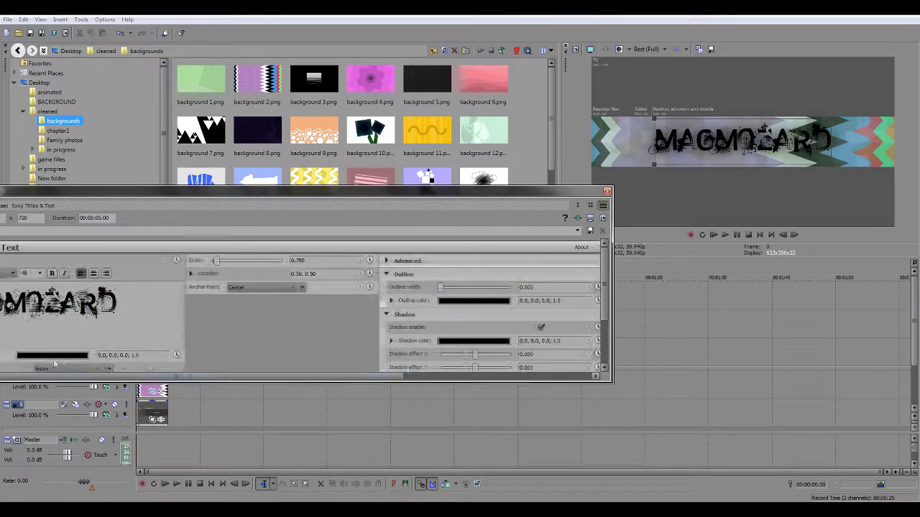
drag(613, 225, 554, 222)
drag(397, 194, 485, 156)
click(199, 299)
key(ctrl+a)
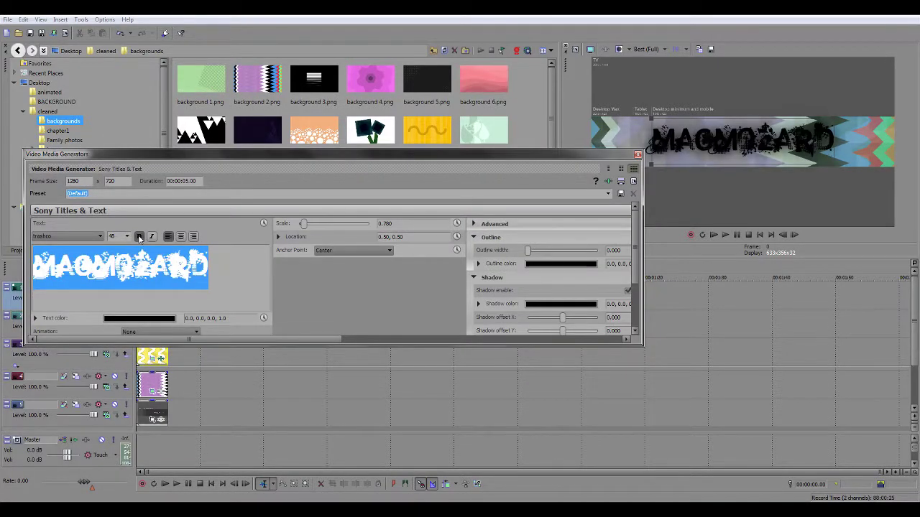
click(163, 319)
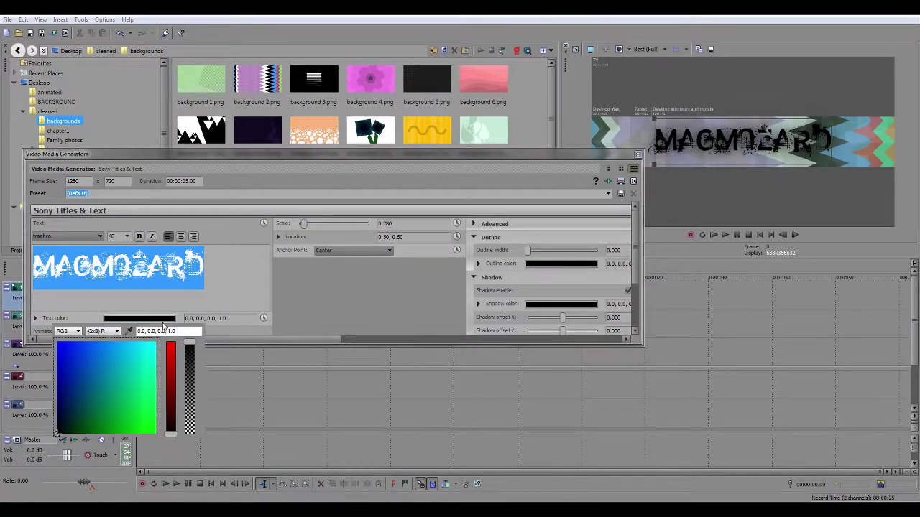
drag(83, 389, 158, 340)
drag(171, 351, 174, 329)
Increase the title's outline width to the maximum of 10.000
click(530, 252)
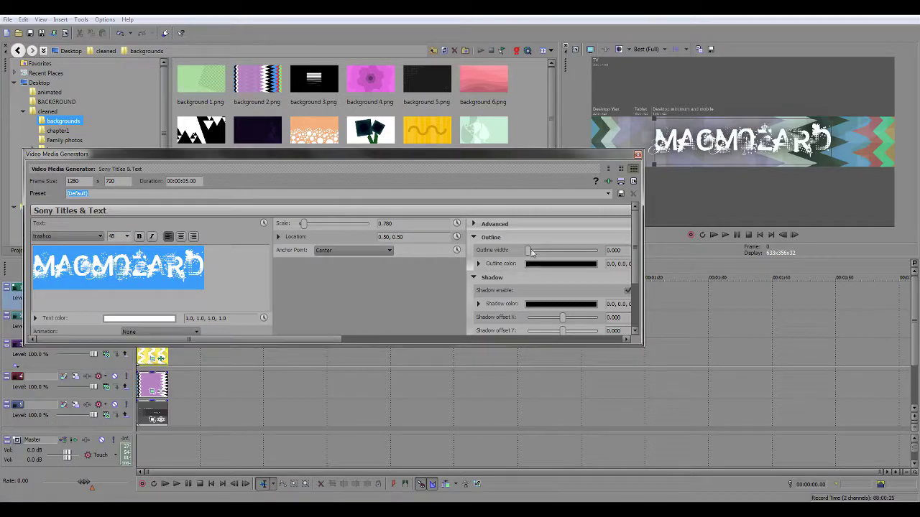
drag(529, 251, 642, 250)
click(475, 278)
click(474, 238)
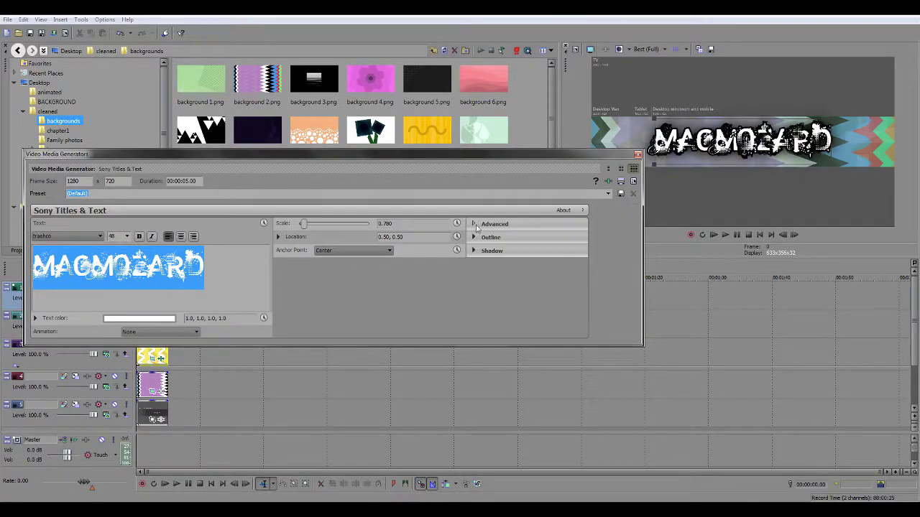
click(474, 224)
click(384, 340)
click(324, 224)
click(278, 238)
click(279, 237)
Change the title's shadow colour to dark grey (about 0.23), keep the blur at 2.000 and close the title settings
click(474, 251)
click(188, 509)
click(697, 349)
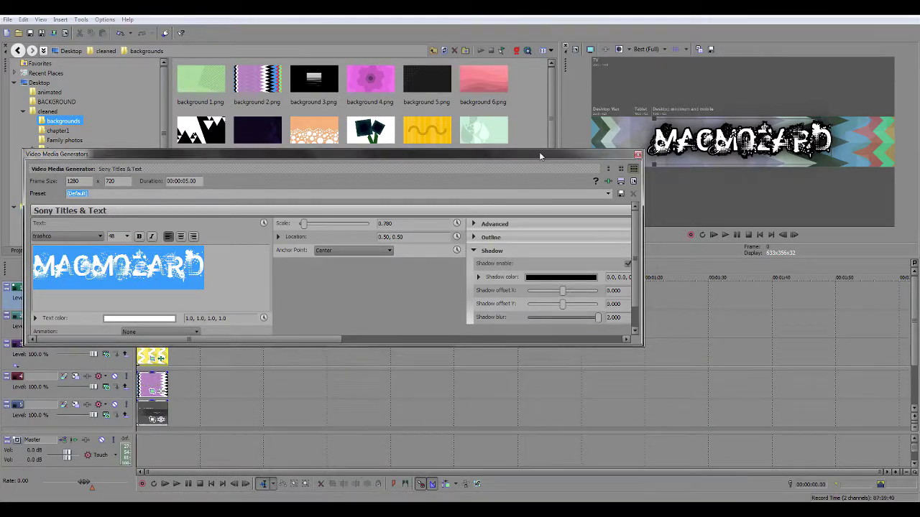
click(573, 279)
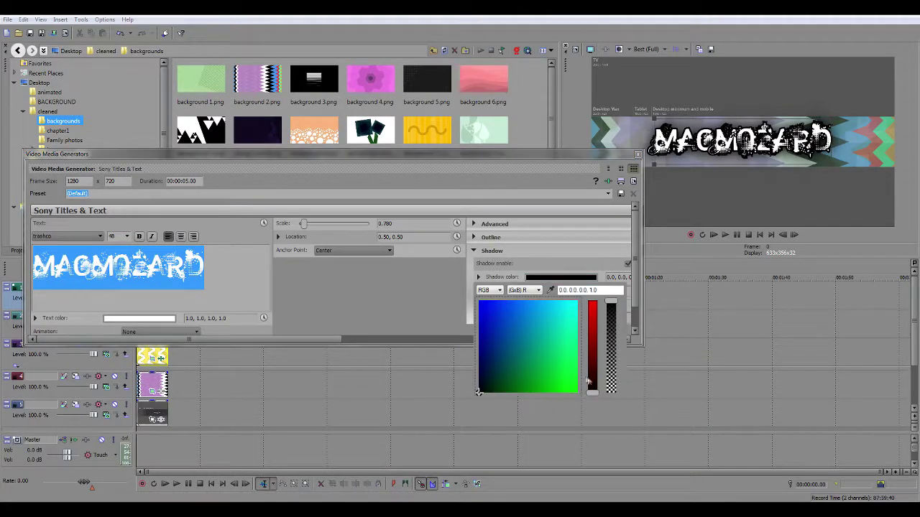
click(498, 290)
drag(593, 394, 593, 372)
click(531, 269)
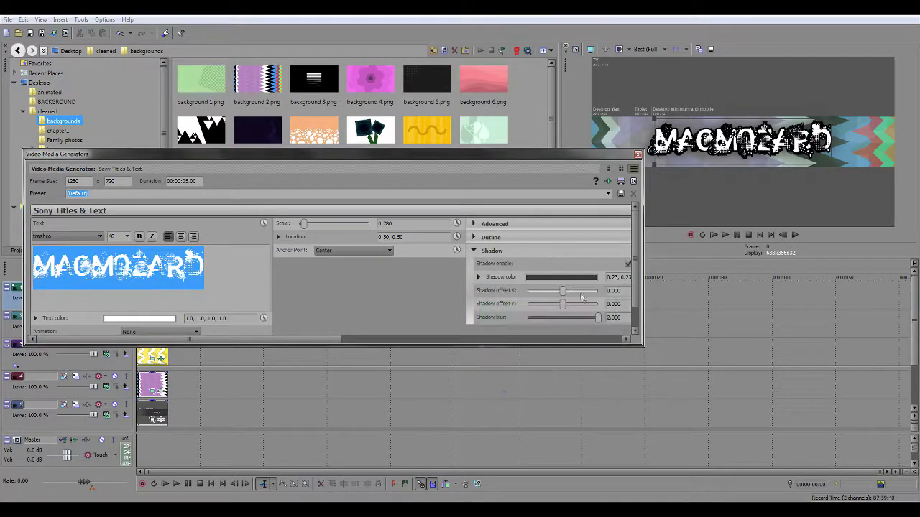
drag(558, 321, 639, 324)
click(637, 155)
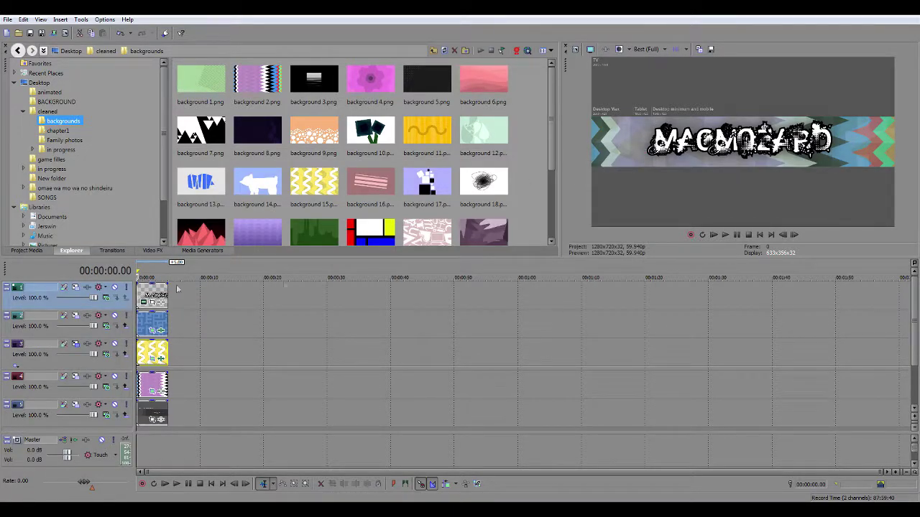
Nudge the title upward in the banner by setting its pan/crop frame's Y Center to 370.0
click(144, 303)
click(638, 155)
click(152, 304)
key(Down)
key(Down)
key(Down)
key(Down)
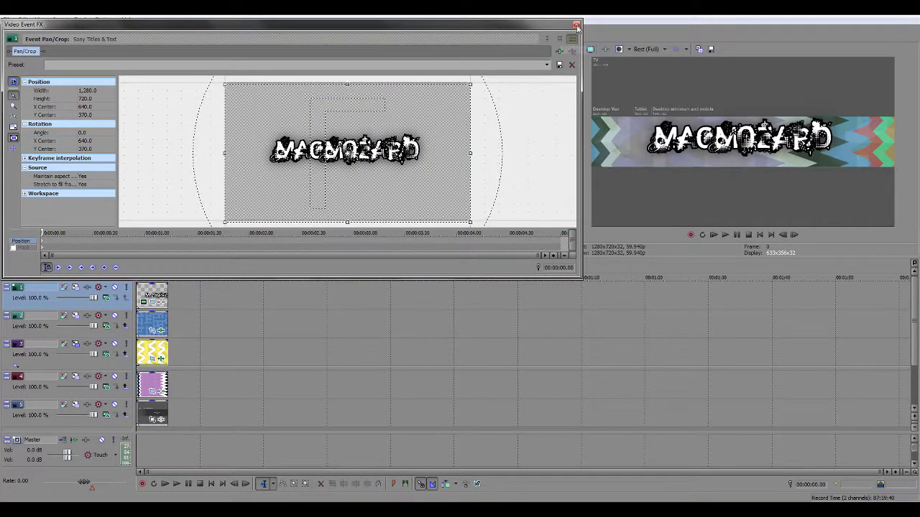
click(576, 25)
Duplicate the title track and recolour the title text light blue (0.0, 0.74, 1.0, 1.0)
right_click(108, 308)
click(129, 325)
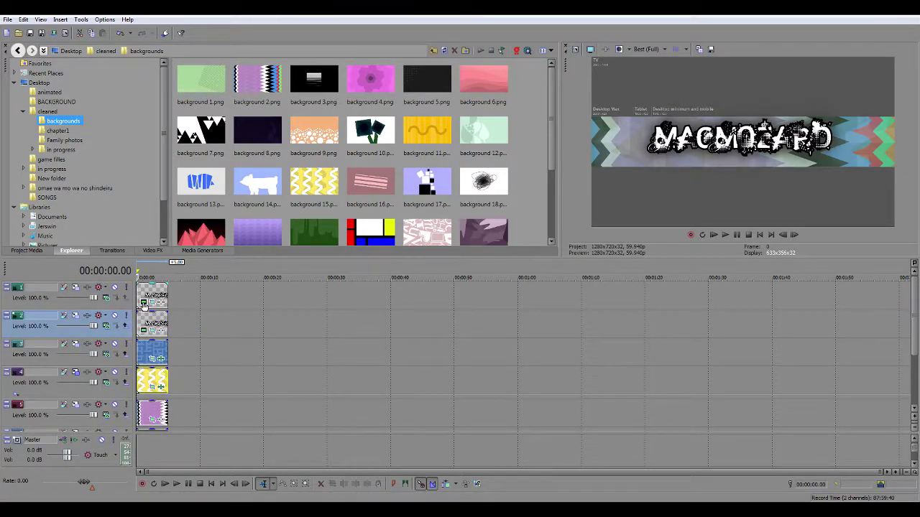
click(144, 305)
click(144, 318)
drag(172, 343, 174, 440)
drag(124, 349, 130, 342)
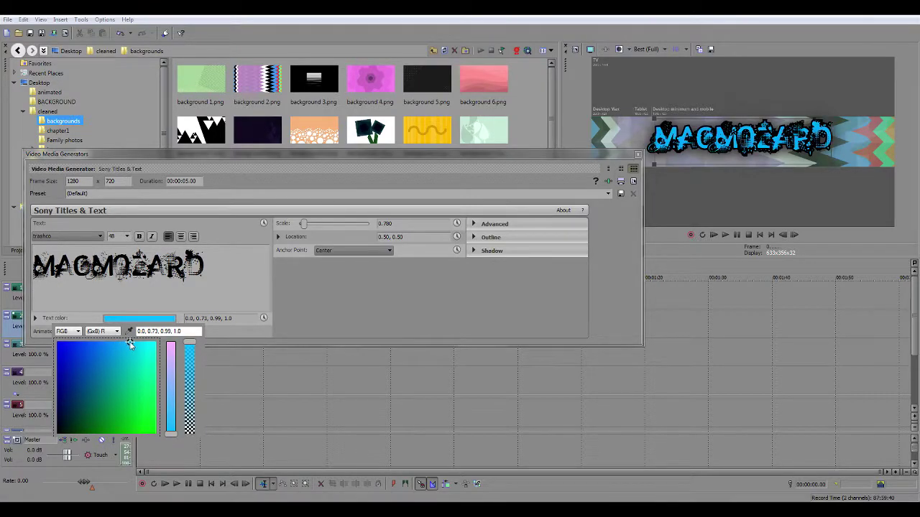
click(386, 284)
Try the title without an outline, then give it a dark blue outline with a width of 10.000
click(491, 237)
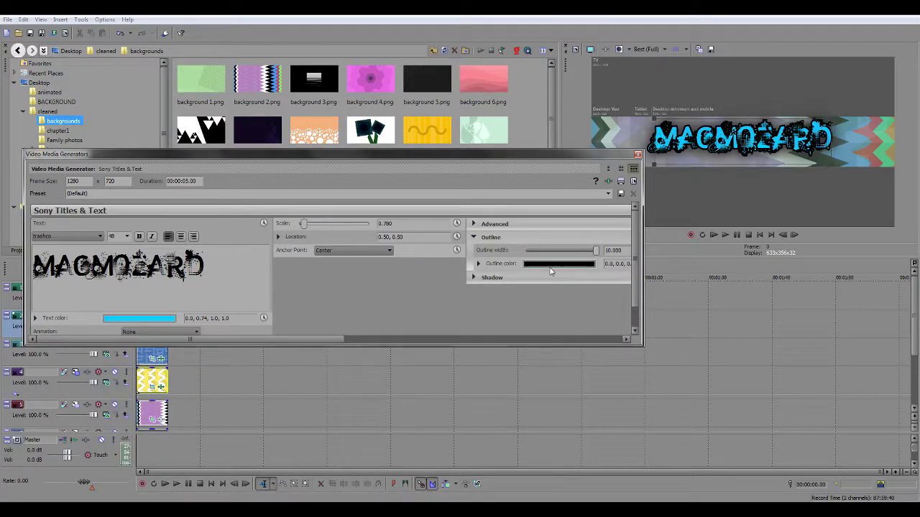
drag(603, 255, 526, 252)
drag(616, 155, 647, 130)
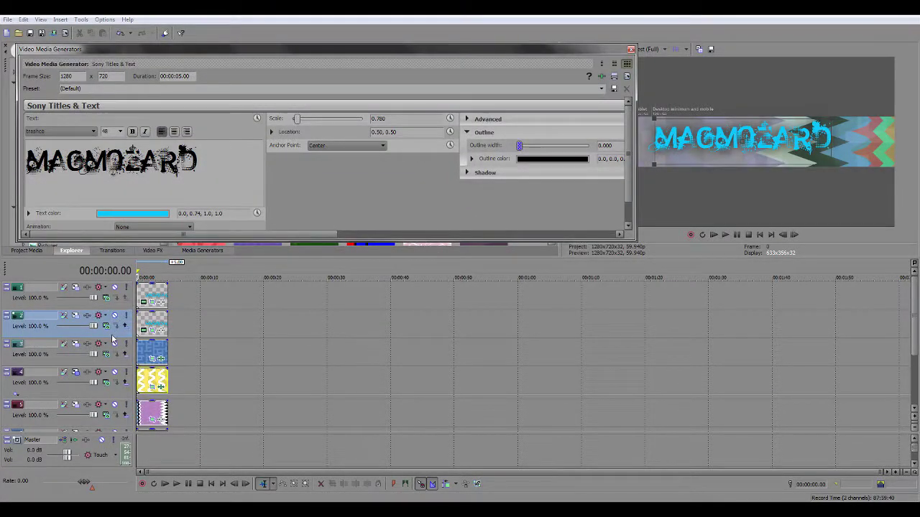
drag(519, 145, 589, 145)
click(472, 158)
click(474, 210)
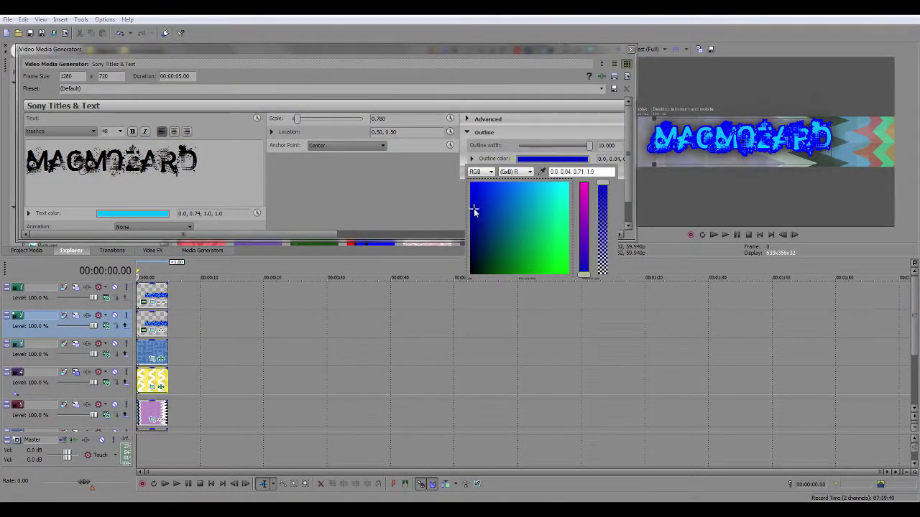
click(373, 204)
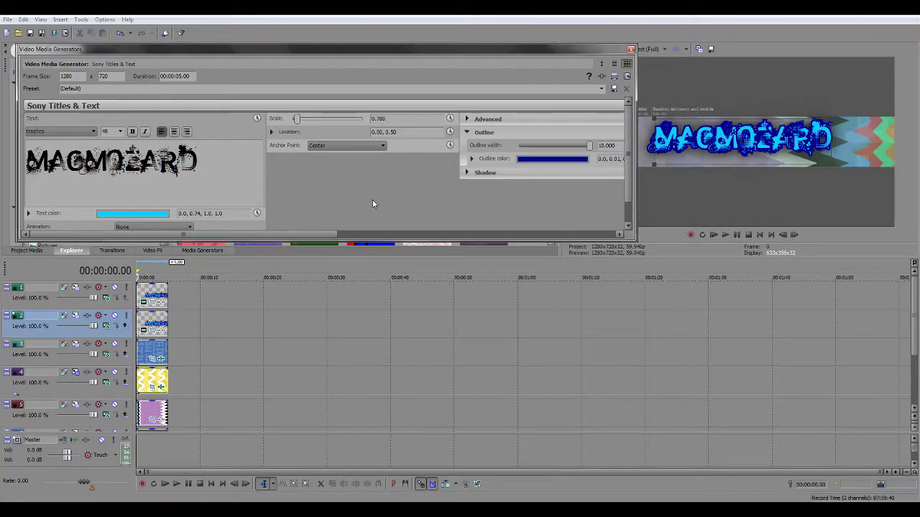
click(630, 50)
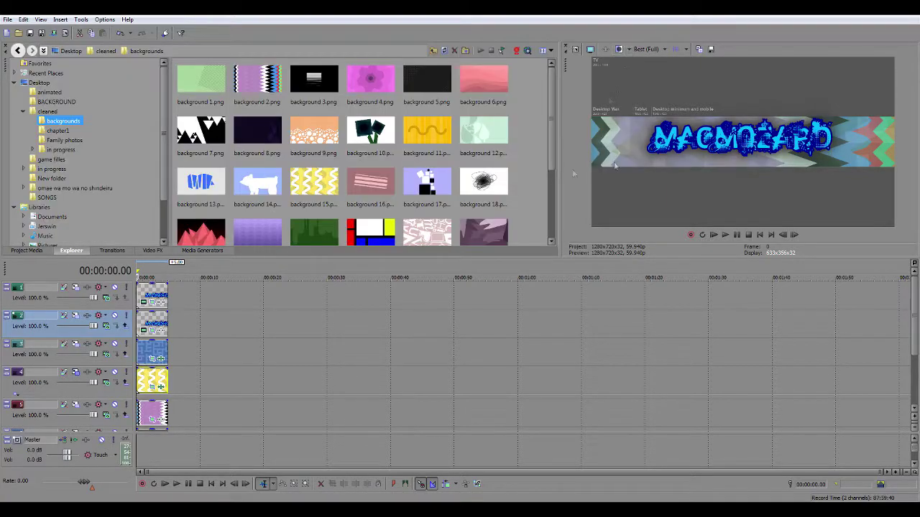
Delete the duplicated title track
right_click(121, 310)
click(144, 349)
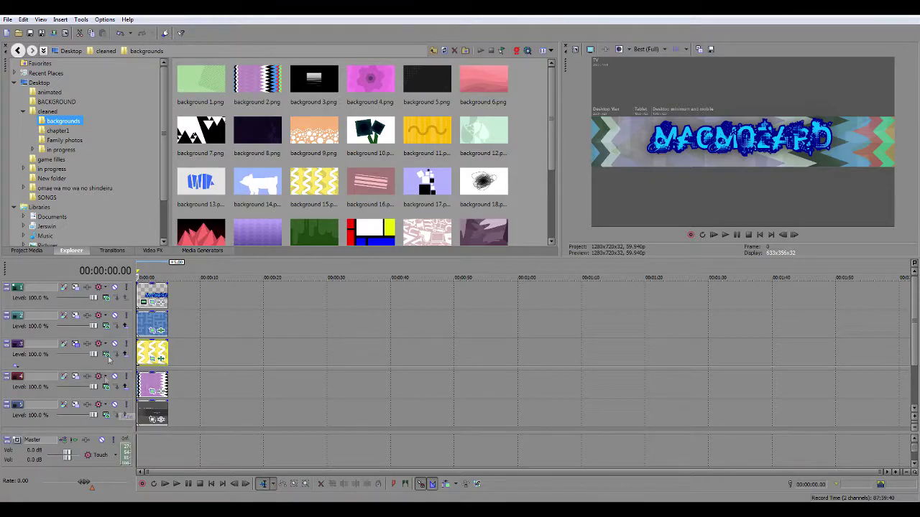
Place background 30.png on a new video track directly below the title and mute the title track
scroll(559, 219, down, 3)
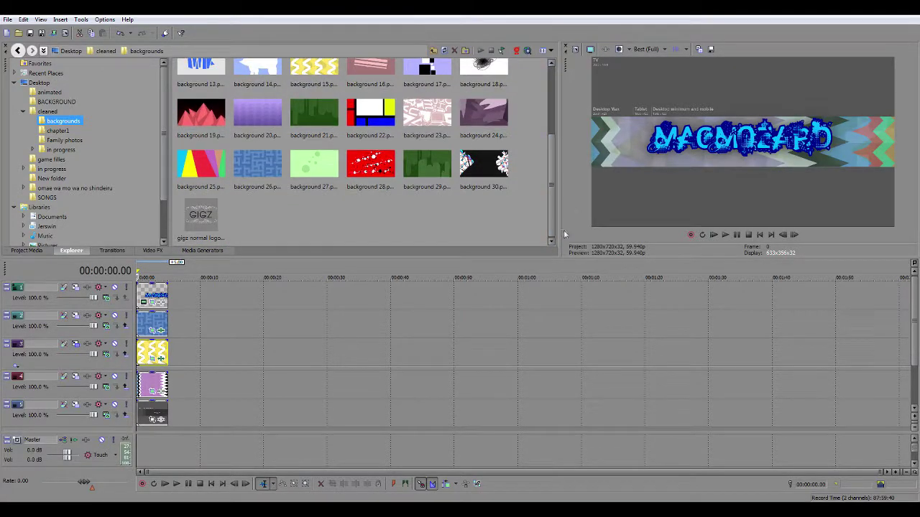
mouse_move(555, 203)
mouse_down()
mouse_move(551, 186)
mouse_move(551, 207)
mouse_up()
right_click(99, 338)
click(111, 355)
drag(483, 168, 148, 327)
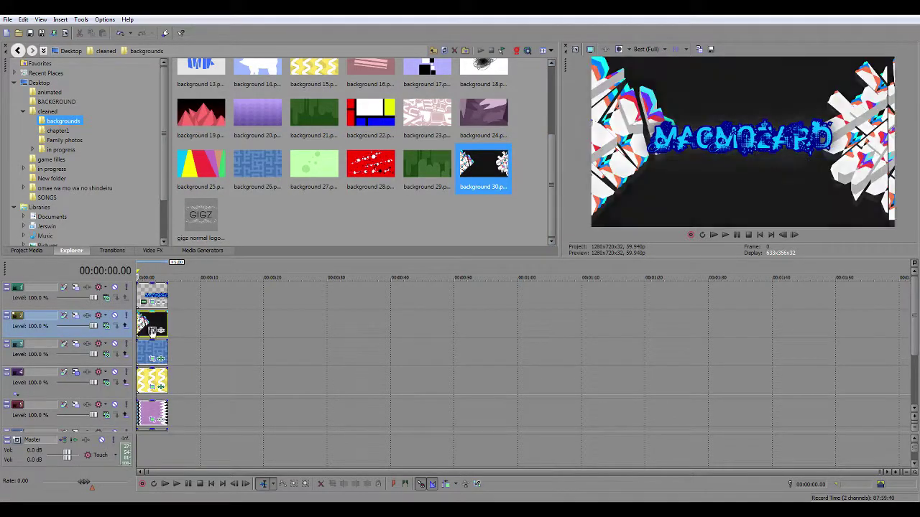
click(115, 287)
Add the Sony Chroma Keyer effect to the background 30 event
click(152, 330)
click(559, 51)
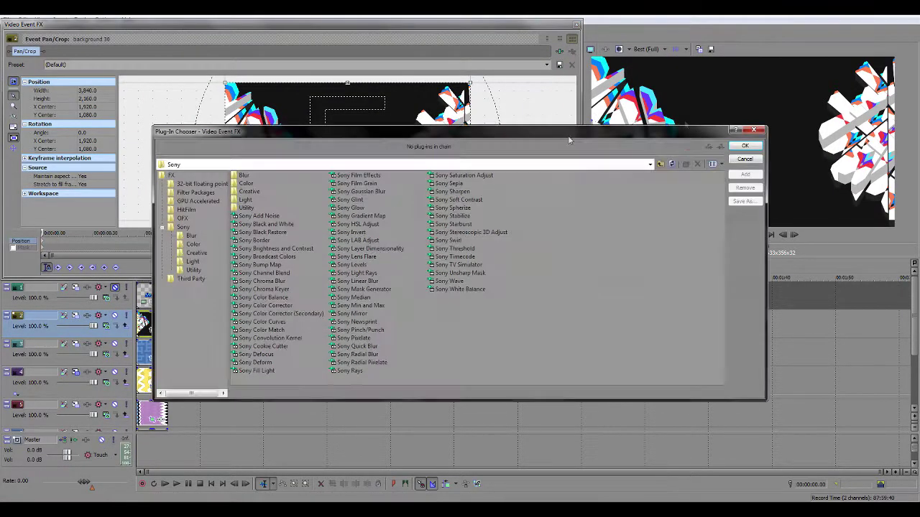
click(266, 289)
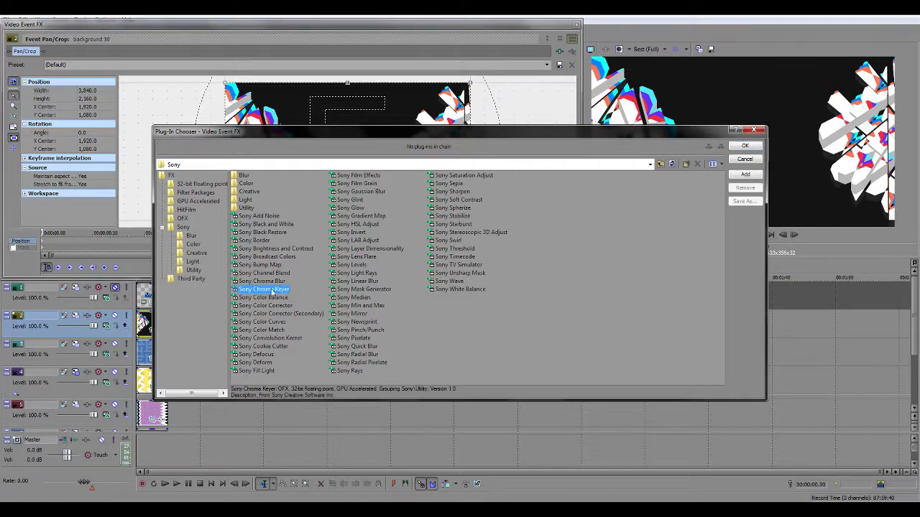
click(745, 146)
Try a light grey key colour (210, 0.01, 0.69) in the Chroma Keyer and compare the image with the effect off and on
click(13, 94)
click(22, 147)
drag(28, 153, 6, 119)
click(77, 108)
click(47, 51)
click(47, 51)
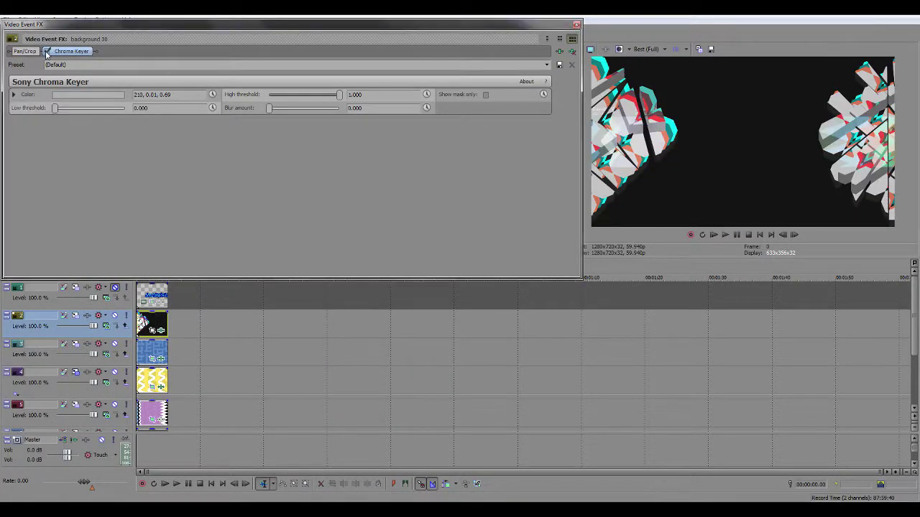
Key out background 30's near-black backdrop by sampling it (0, 0.0, 0.08) with the effect off, then lower the high threshold to near zero
click(86, 95)
click(78, 108)
click(743, 116)
click(47, 52)
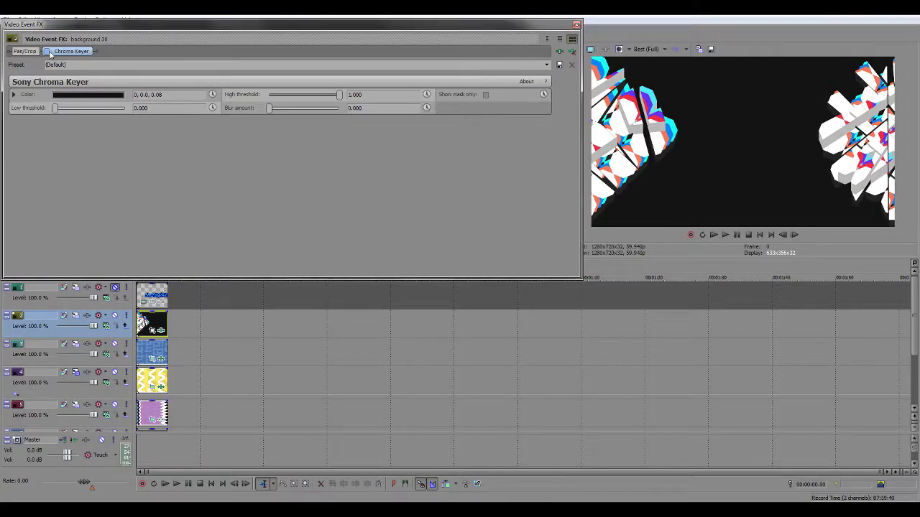
drag(339, 95, 270, 95)
scroll(379, 96, up, 2)
scroll(379, 95, down, 2)
scroll(379, 95, up, 1)
Crop background 30 to the banner strip, with a frame height of about 631 and Y Center of about 967.6
click(24, 51)
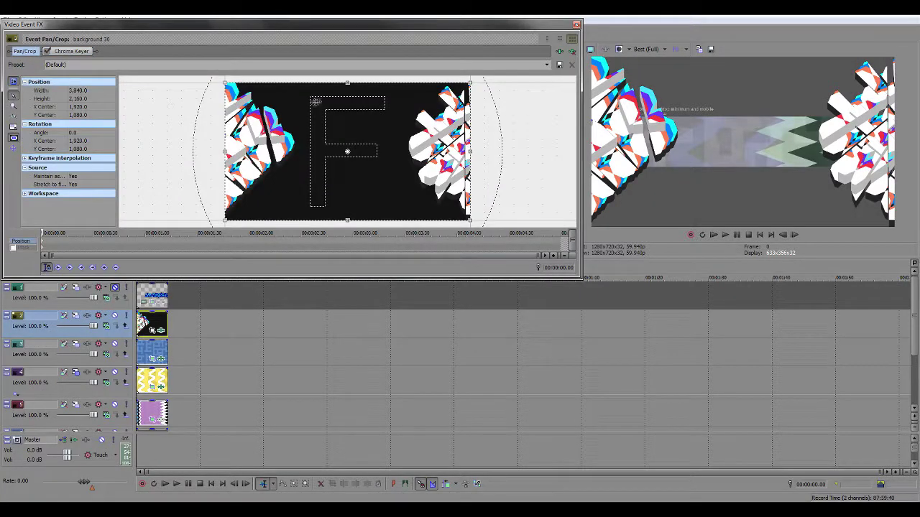
drag(347, 84, 381, 143)
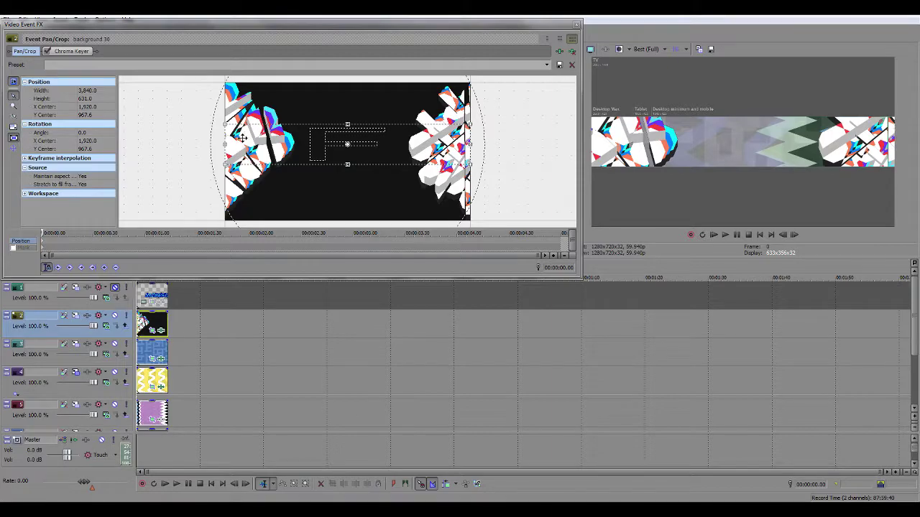
Narrow background 30's crop to a width of about 3,750, and crop background 2 to about 3,458 wide by 564 high
drag(226, 143, 232, 144)
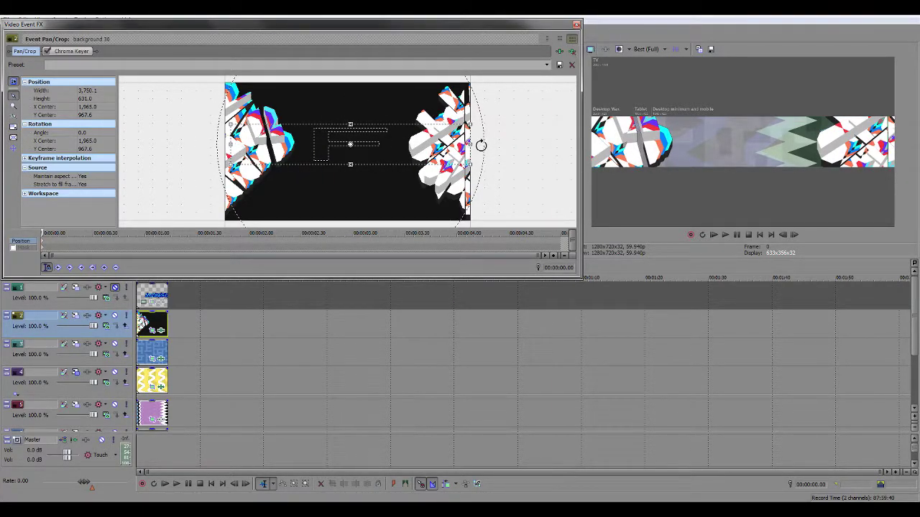
click(151, 422)
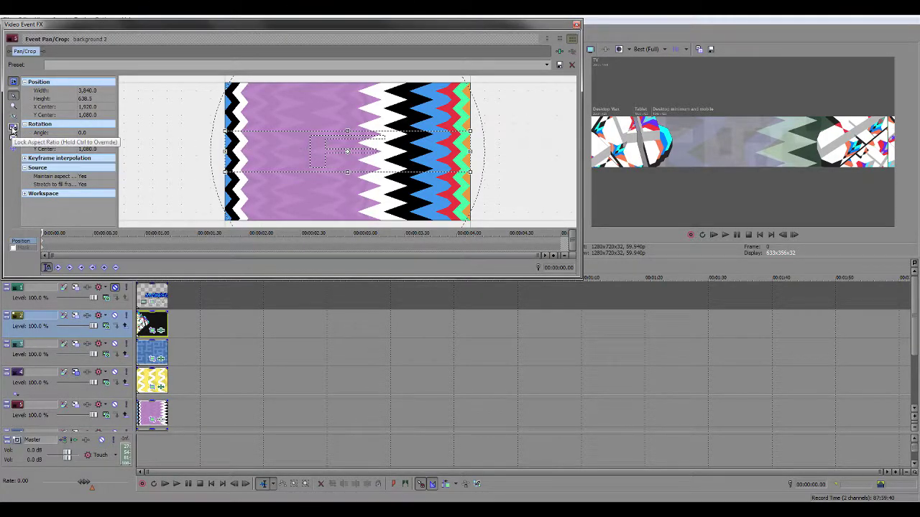
drag(226, 152, 249, 151)
drag(359, 131, 359, 136)
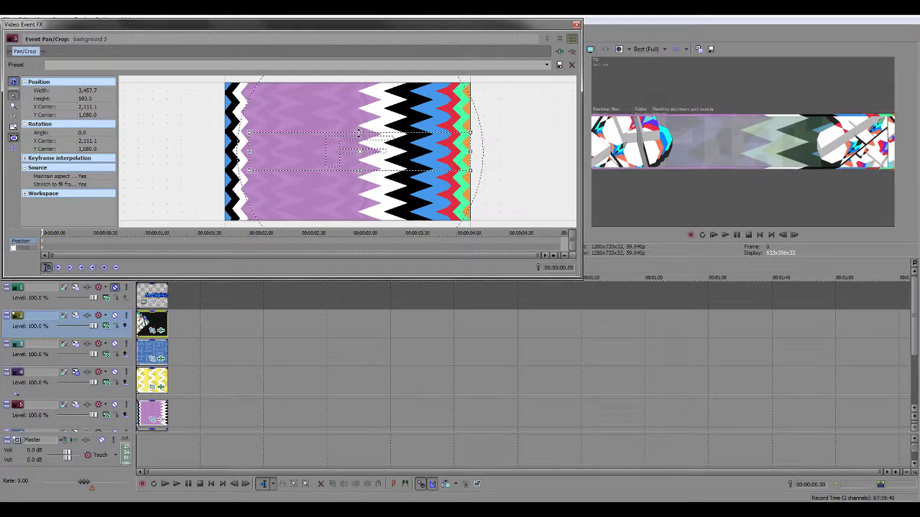
click(576, 26)
Try a lower level on background 30's track and restore it to 100%
drag(94, 326, 71, 329)
double_click(71, 329)
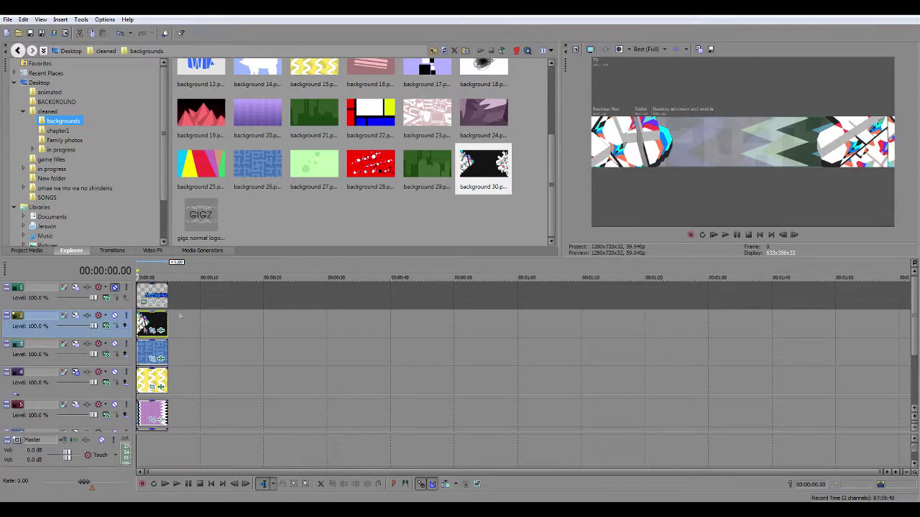
scroll(309, 220, up, 3)
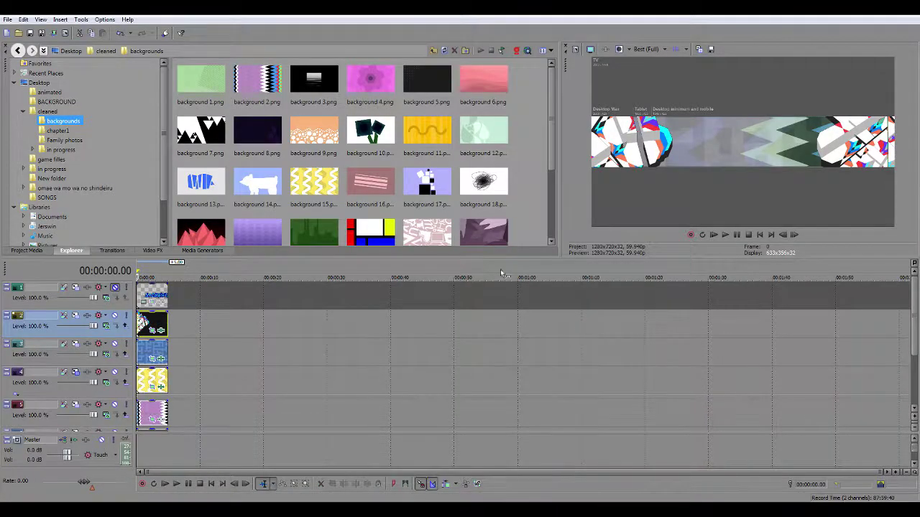
scroll(552, 157, down, 2)
scroll(552, 157, up, 2)
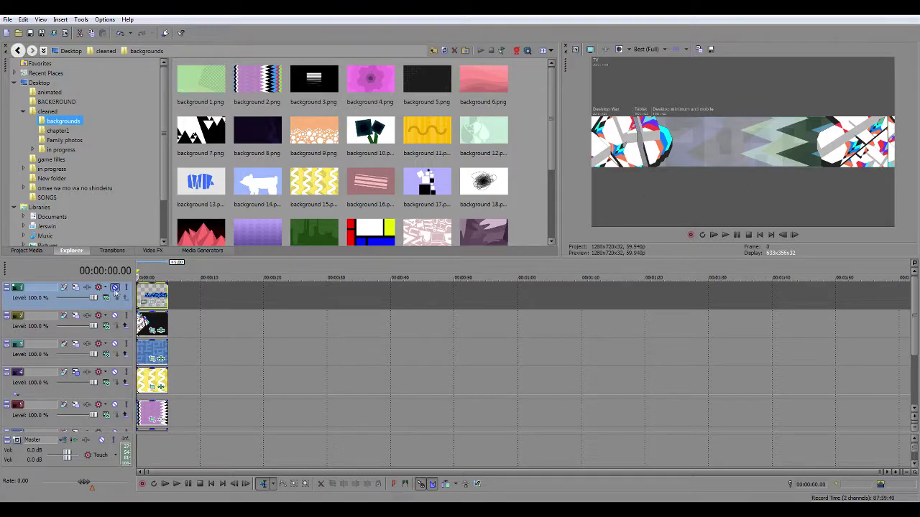
Try a tighter crop of about 2,956 by 481 on background 30 and undo it
click(144, 302)
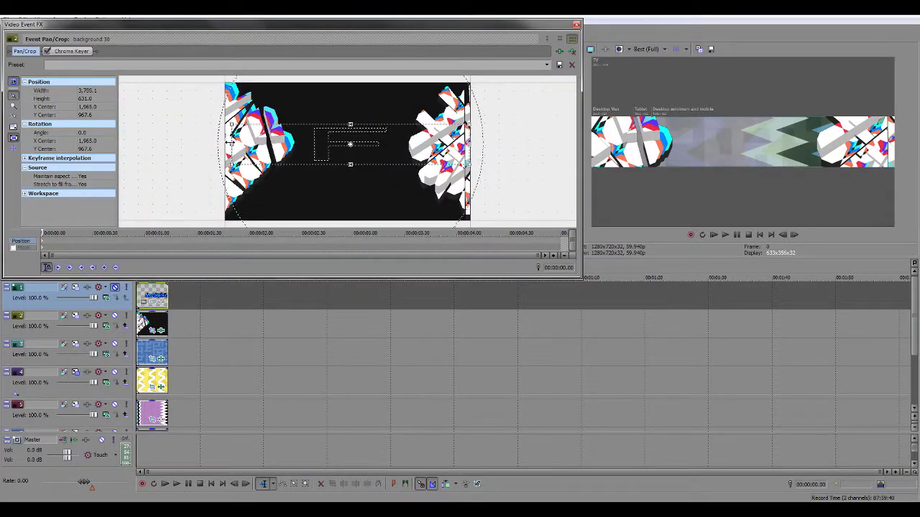
drag(231, 144, 255, 147)
drag(342, 124, 349, 130)
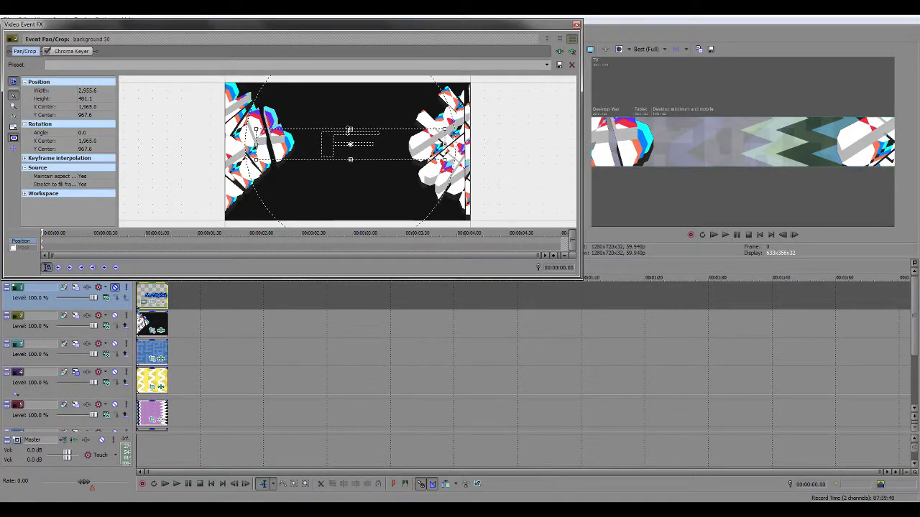
key(ctrl+z)
key(ctrl+z)
click(576, 25)
drag(552, 151, 554, 190)
scroll(547, 145, up, 3)
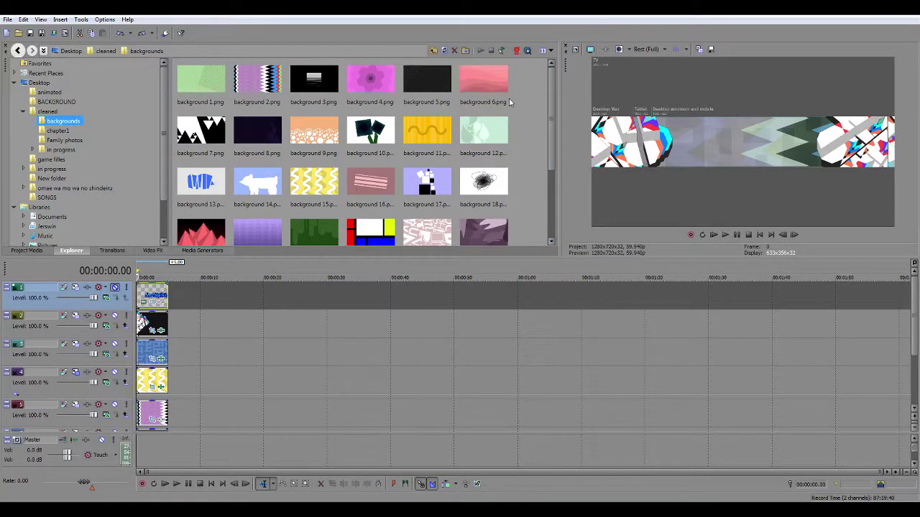
Mute the yellow wavy background's track and crop background 2 to about 2,673 by 436, centred at about X 2,643 and Y 1,042.5
click(114, 371)
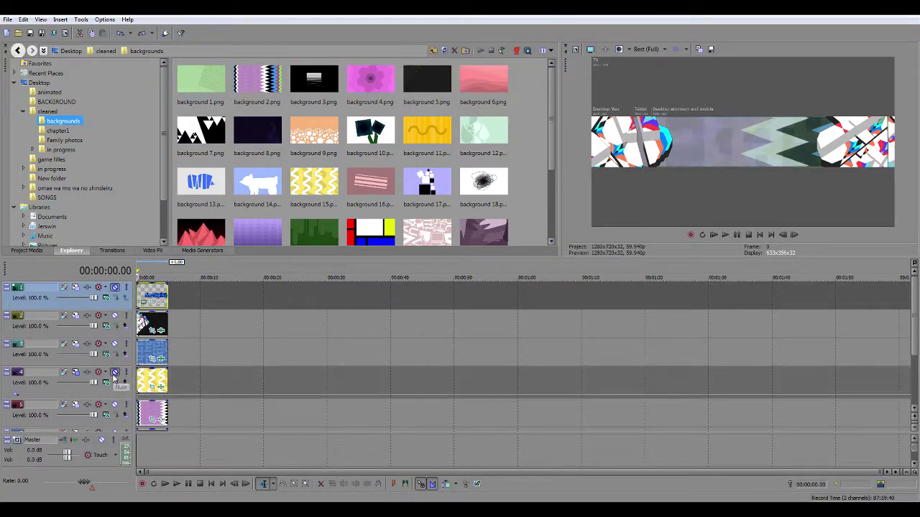
click(152, 420)
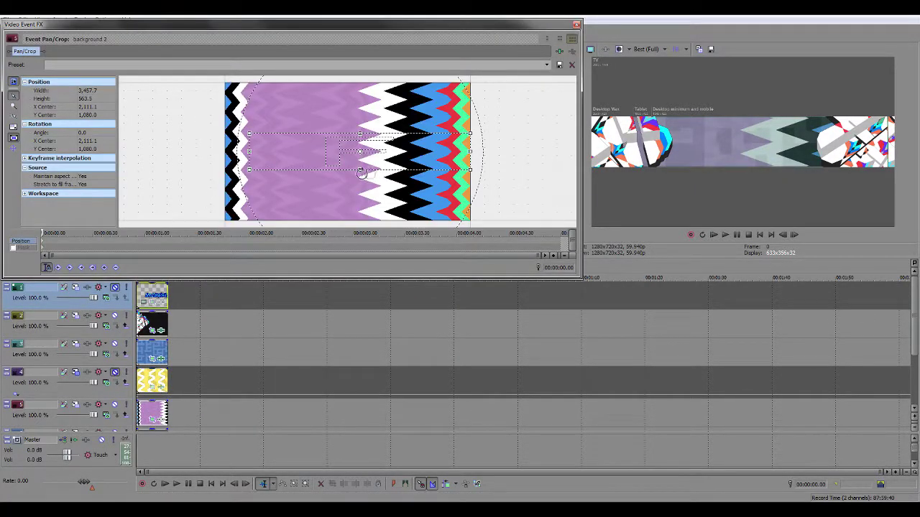
drag(248, 169, 288, 164)
drag(391, 158, 421, 159)
mouse_move(319, 163)
mouse_down()
mouse_move(319, 140)
mouse_move(308, 164)
mouse_up()
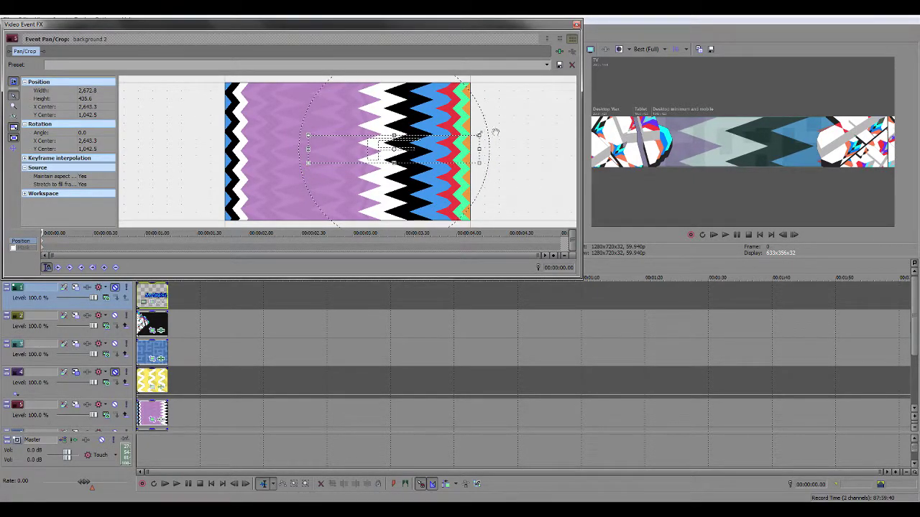
click(576, 24)
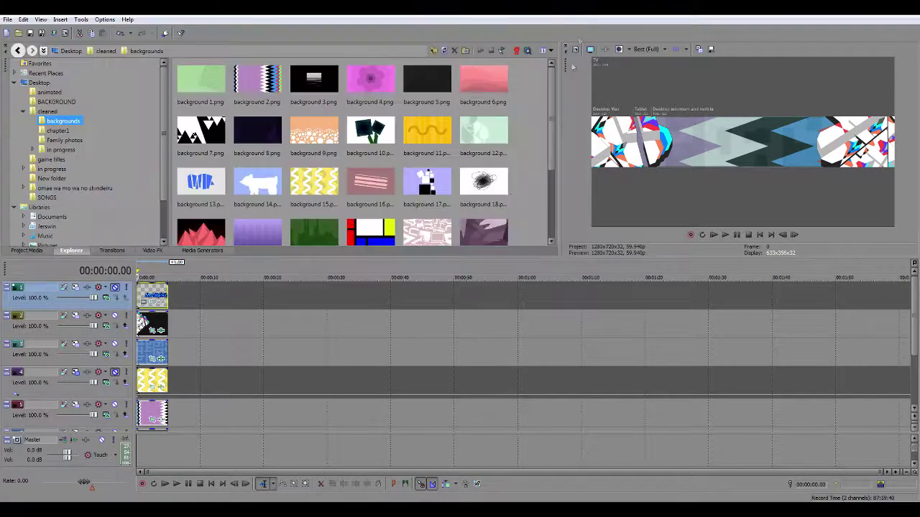
Compare the banner with the yellow wavy background's track unmuted and muted, and delete that track
click(113, 374)
click(112, 374)
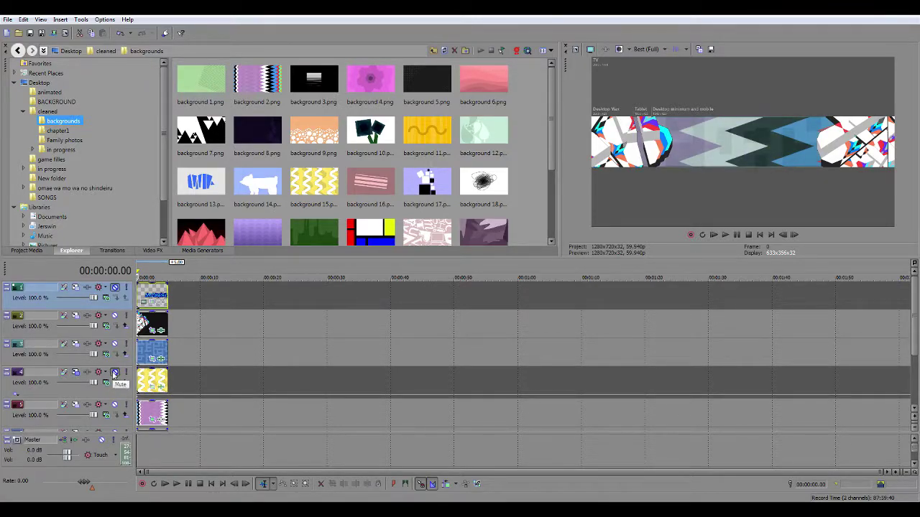
drag(93, 382, 77, 386)
right_click(102, 372)
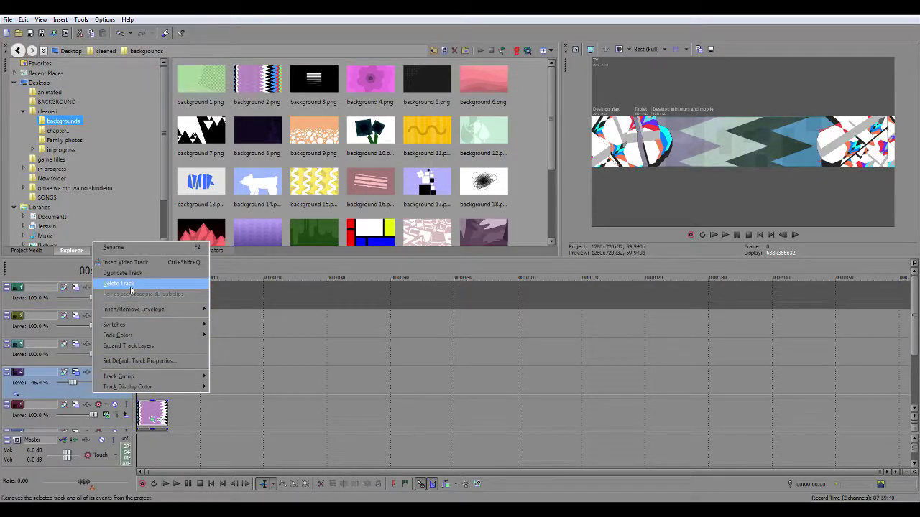
click(133, 285)
Unmute the MAGMOZARD title track and shift the title slightly upward, with its frame's Y Center at 375
click(115, 288)
click(153, 303)
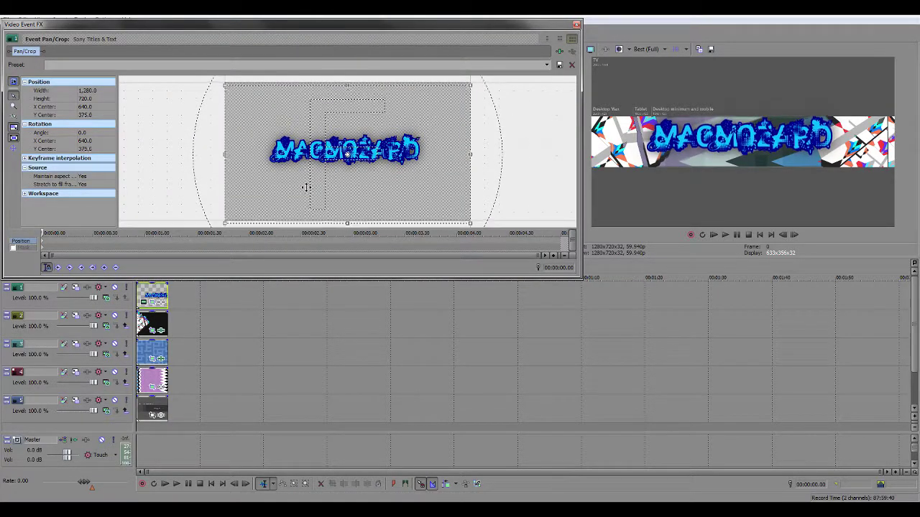
click(576, 26)
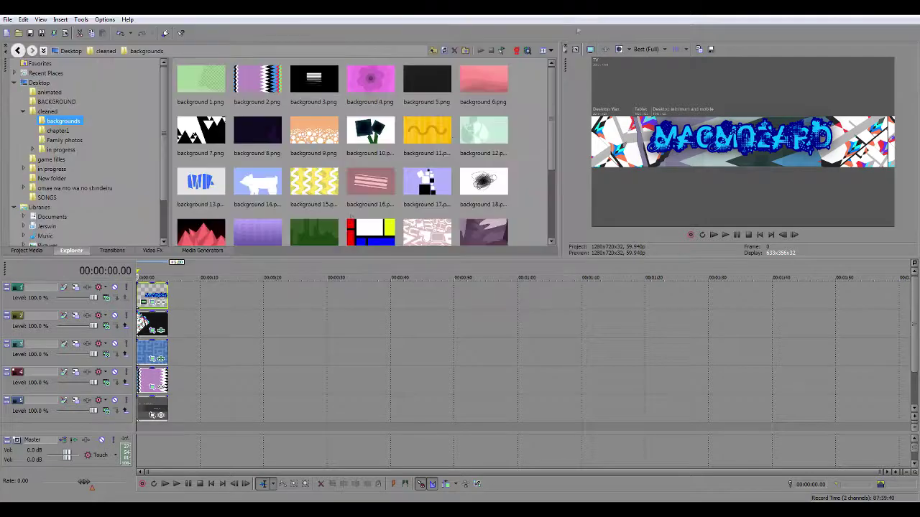
Add a Sony Titles & Text event on a new track above the title, with the text "Your'e Epic"
right_click(84, 299)
click(115, 323)
click(855, 511)
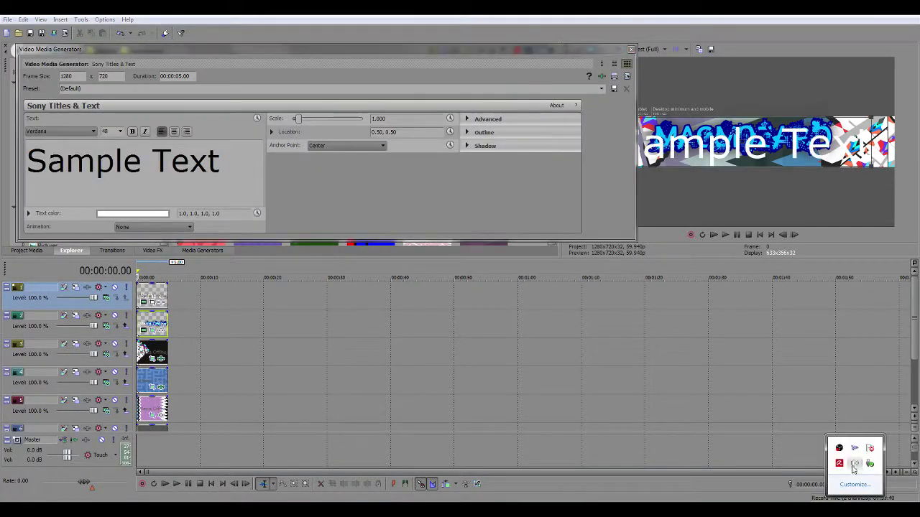
click(856, 468)
click(854, 510)
click(517, 51)
key(ctrl+a)
text(Your'e Epic)
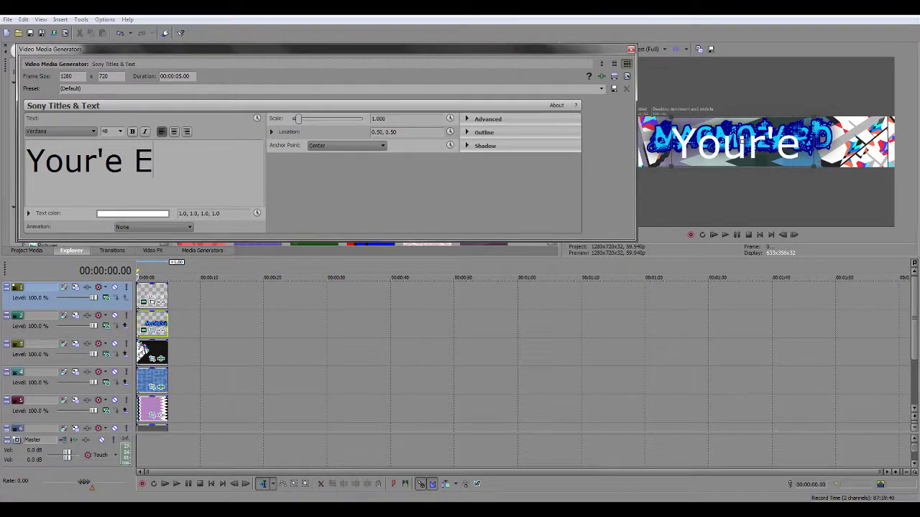
Try the EA Sans Curves Regular and Eyes fonts on the whole "Your'e Epic" text
double_click(144, 166)
key(ctrl+a)
click(79, 131)
click(80, 131)
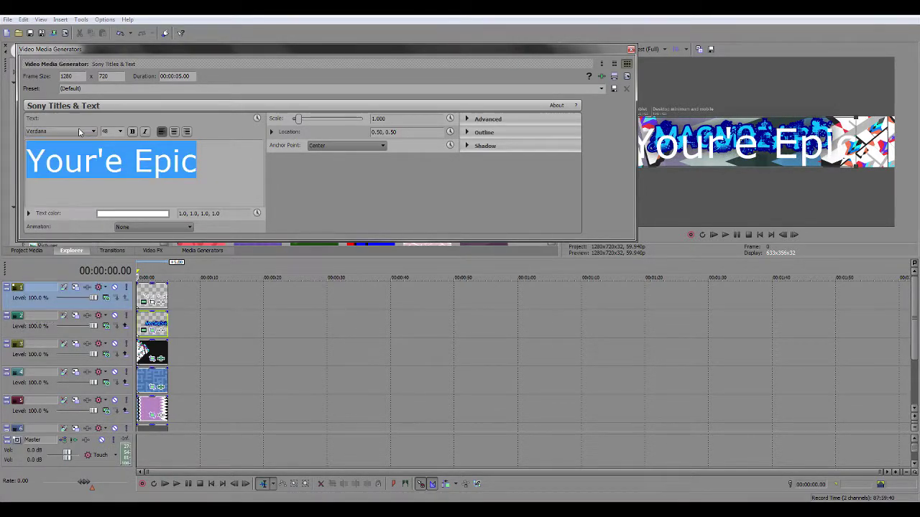
key(e)
click(80, 132)
scroll(83, 140, down, 14)
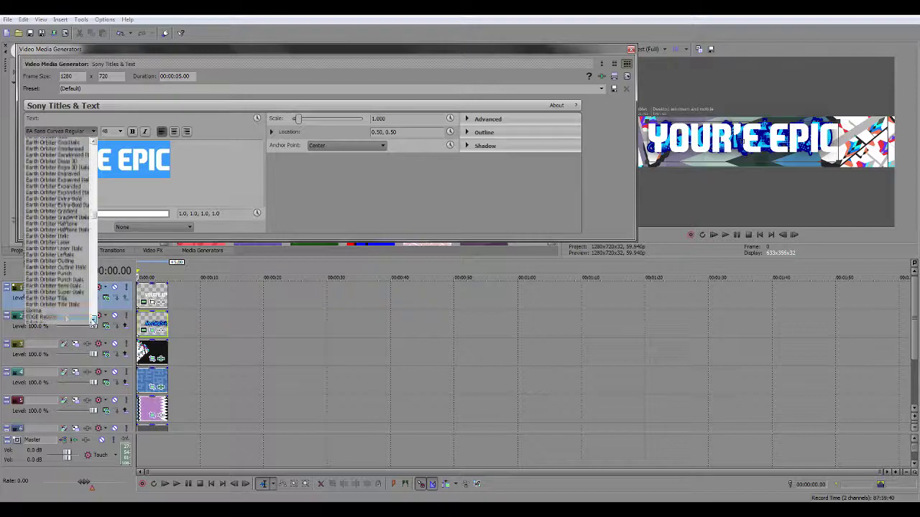
click(83, 140)
click(83, 132)
click(72, 216)
click(82, 132)
click(72, 273)
click(83, 132)
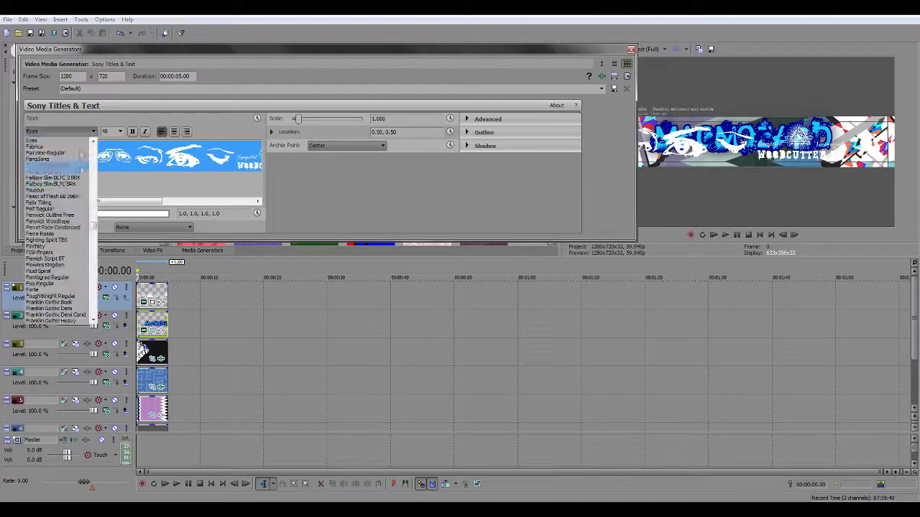
Try Encrypted Wallpaper and other nearby fonts on "Your'e Epic", and set the font to Elkwood
click(93, 141)
mouse_move(94, 226)
mouse_down()
mouse_move(98, 204)
mouse_move(95, 218)
mouse_up()
click(72, 275)
click(90, 132)
click(76, 153)
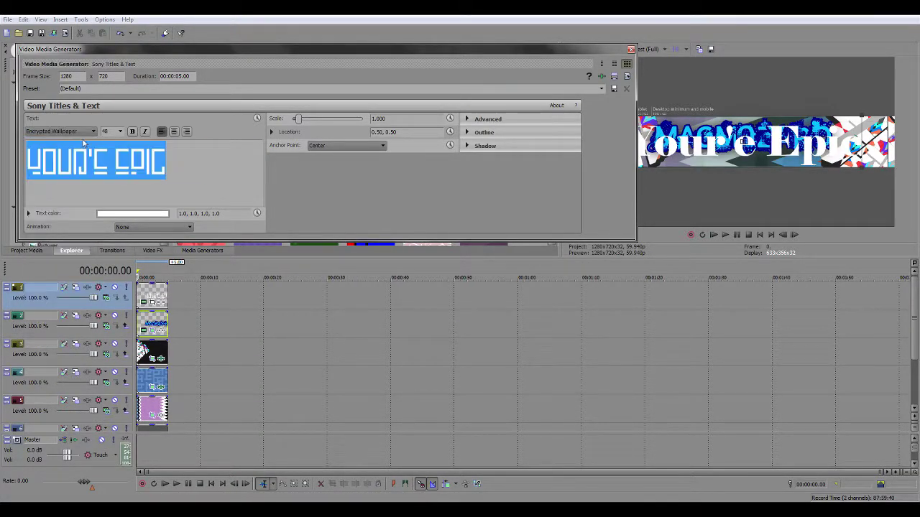
click(90, 132)
click(95, 142)
click(83, 143)
click(89, 132)
click(80, 152)
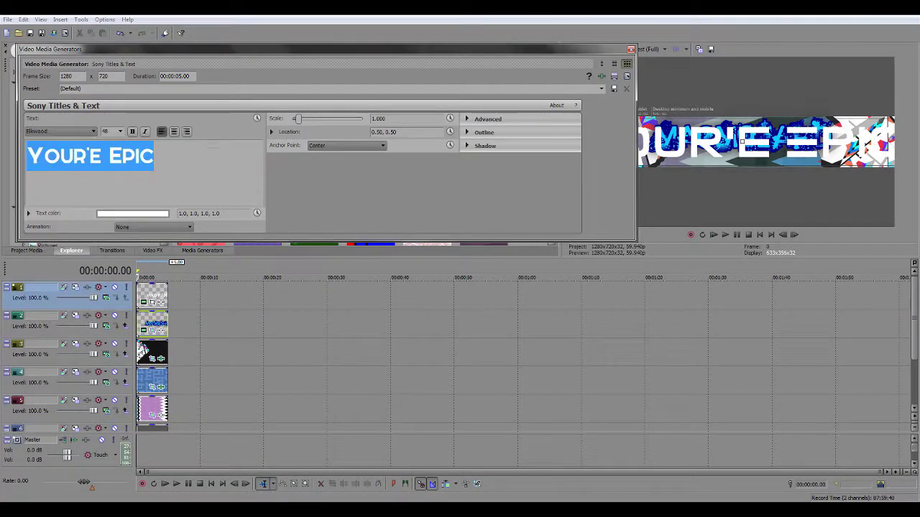
Move "Your'e Epic" beneath the MAGMOZARD title and scale its track down with Track Motion to fit the banner strip
drag(756, 144, 804, 166)
click(631, 49)
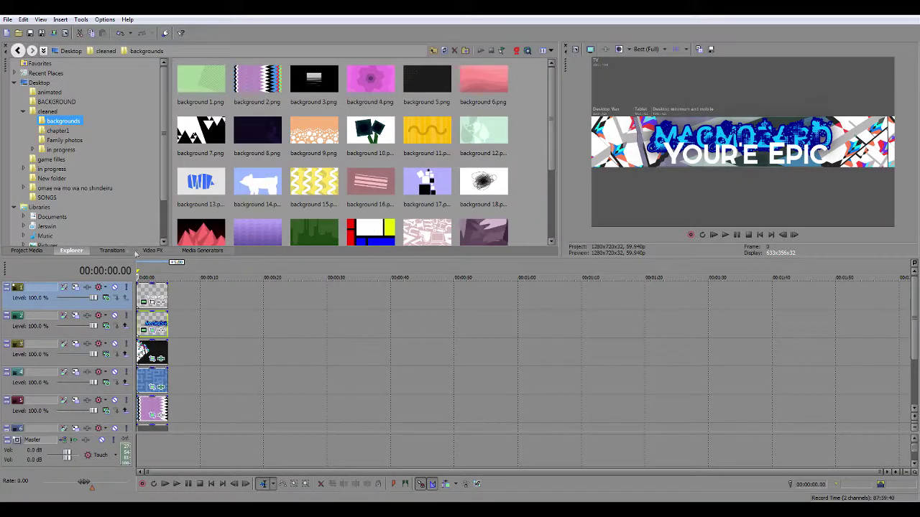
click(76, 288)
drag(431, 148, 390, 183)
scroll(410, 236, up, 4)
drag(440, 159, 406, 191)
click(559, 63)
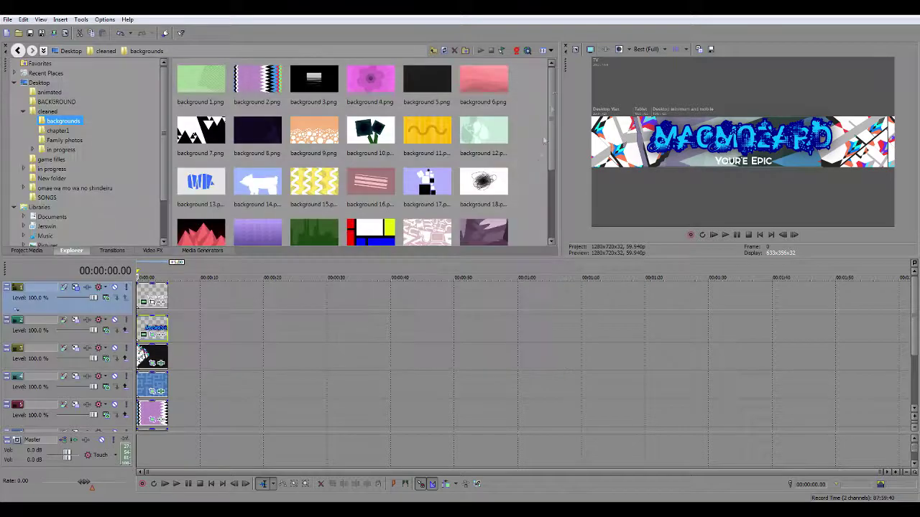
right_click(159, 323)
click(181, 111)
right_click(159, 299)
click(216, 305)
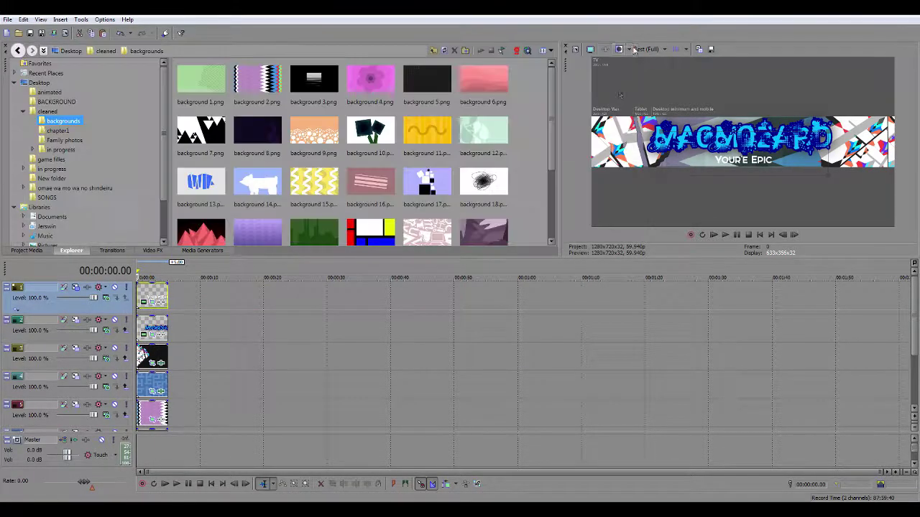
Enable a black shadow on the "Your'e Epic" text with X and Y offsets of 0 and a blur of 2
click(152, 302)
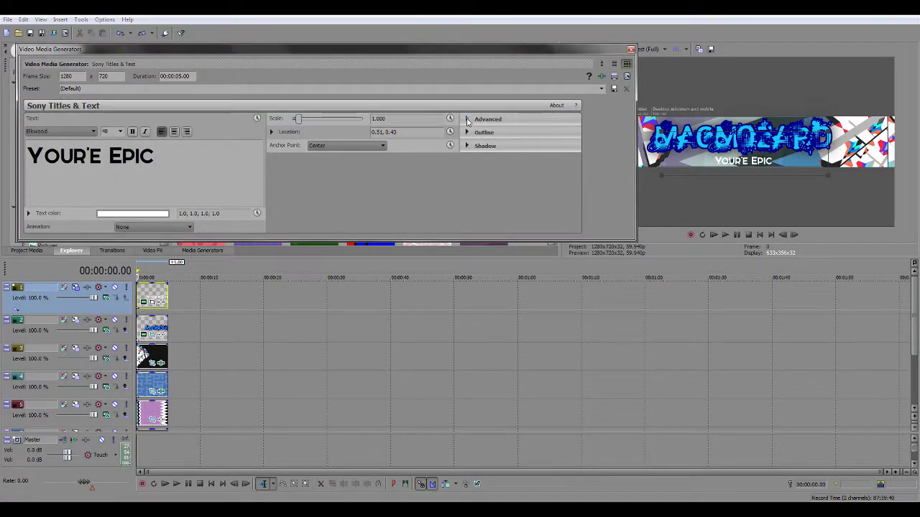
click(467, 146)
click(620, 159)
click(607, 186)
text(0)
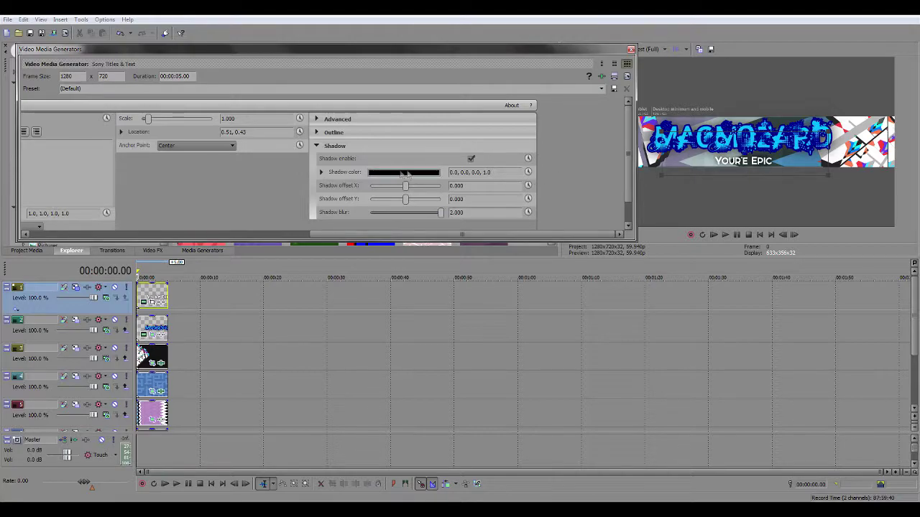
Give "Your'e Epic" a light blue outline (0.0, 0.74, 1.0) with a width of 10
click(325, 133)
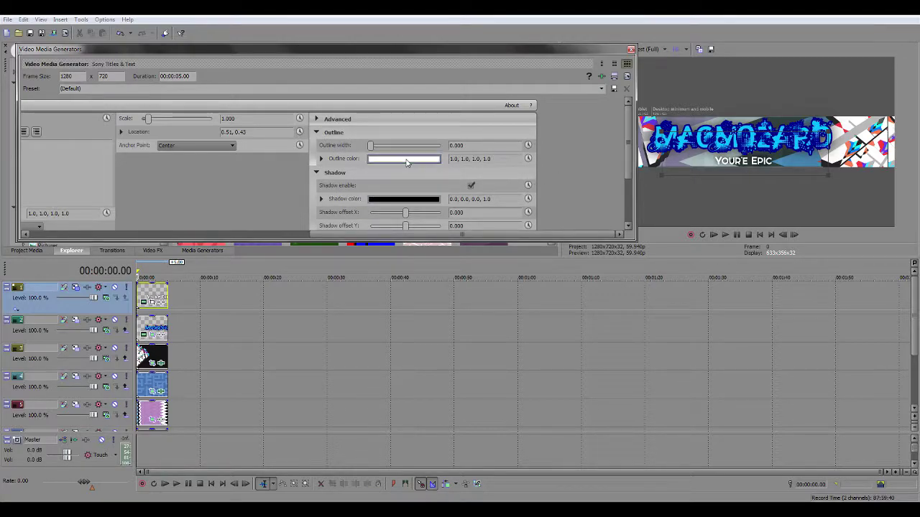
click(407, 161)
click(722, 128)
click(566, 135)
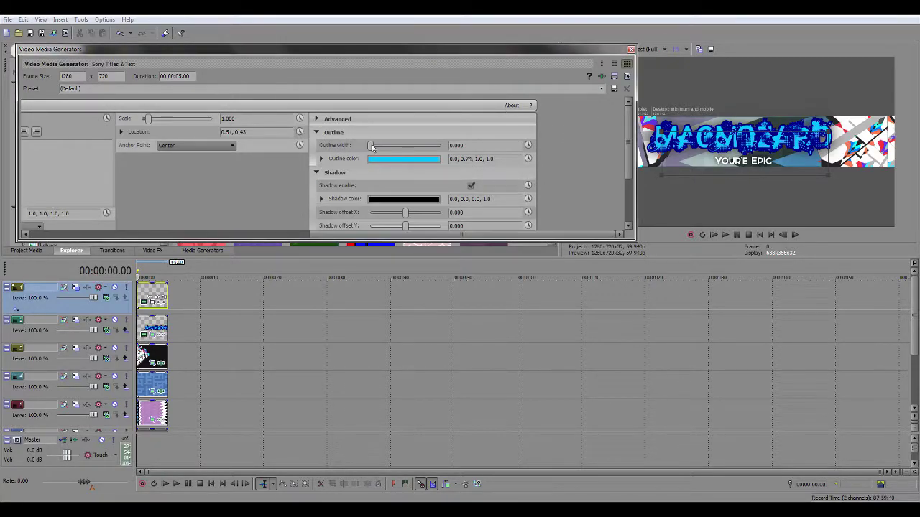
drag(372, 145, 539, 142)
drag(462, 234, 179, 234)
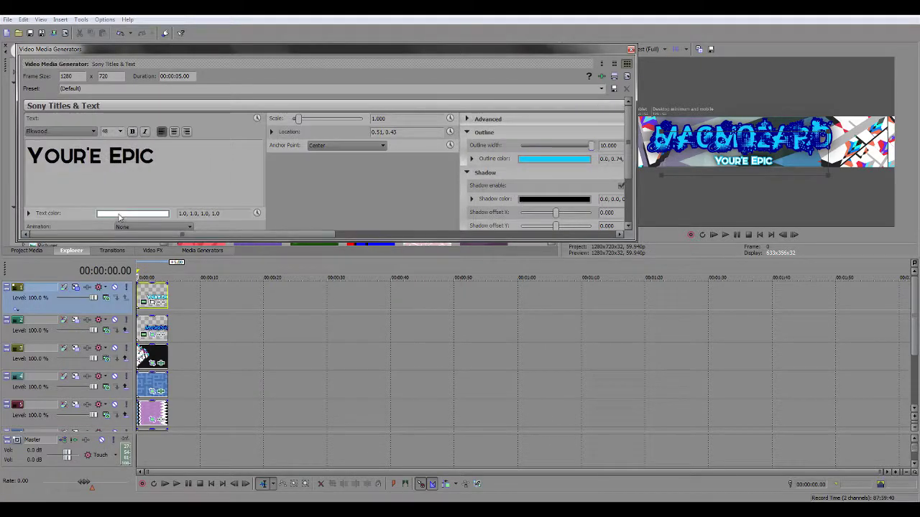
Set the text colour of "Your'e Epic" to dark blue (0.0, 0.01, 0.55) and close the generator settings
click(118, 214)
click(387, 56)
drag(633, 98, 581, 98)
click(148, 214)
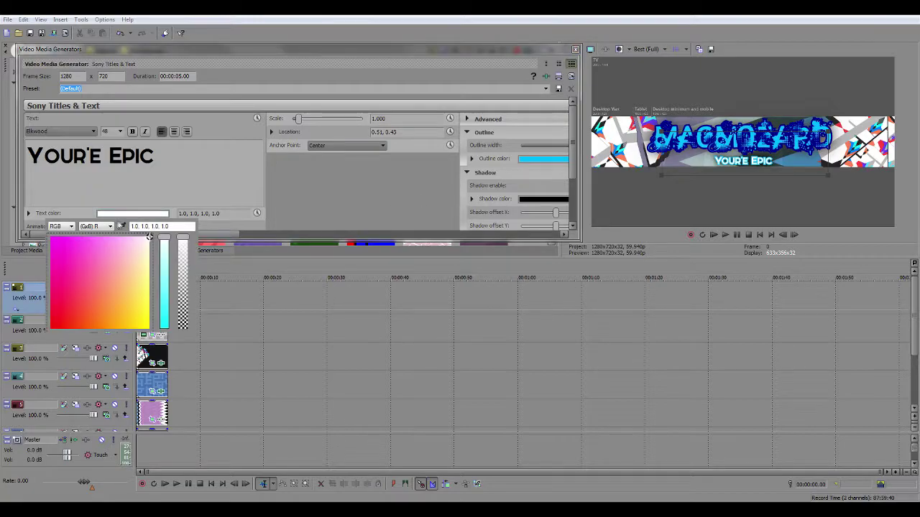
drag(164, 237, 164, 329)
click(51, 278)
click(312, 193)
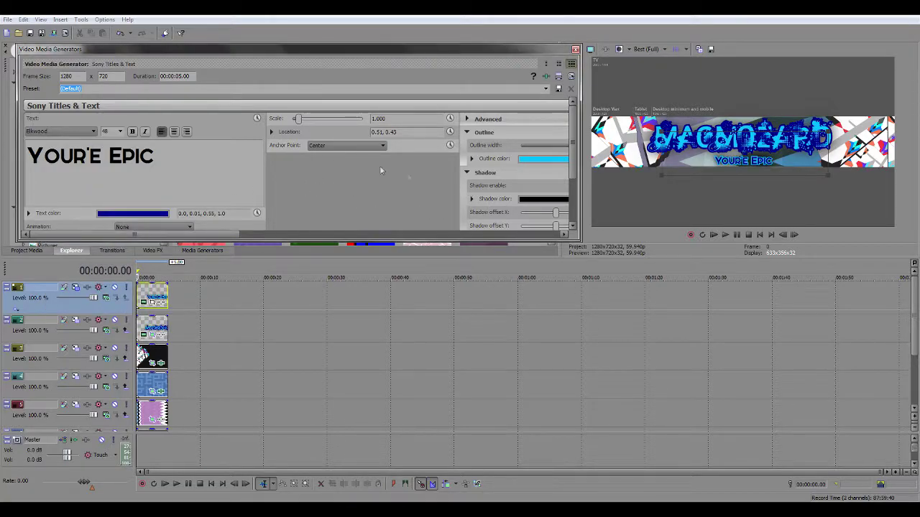
click(467, 174)
click(575, 50)
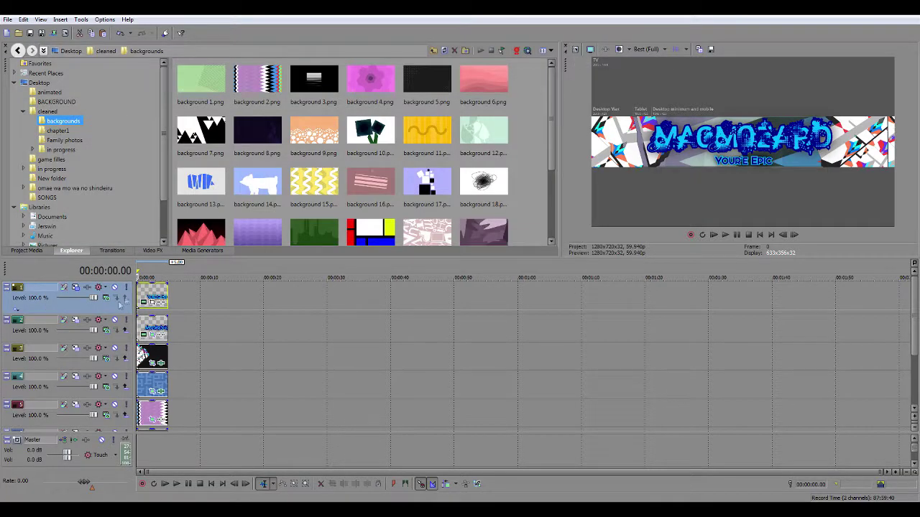
Mute the background tracks to isolate the titles and reduce the MAGMOZARD title's scale to 0.735
click(152, 304)
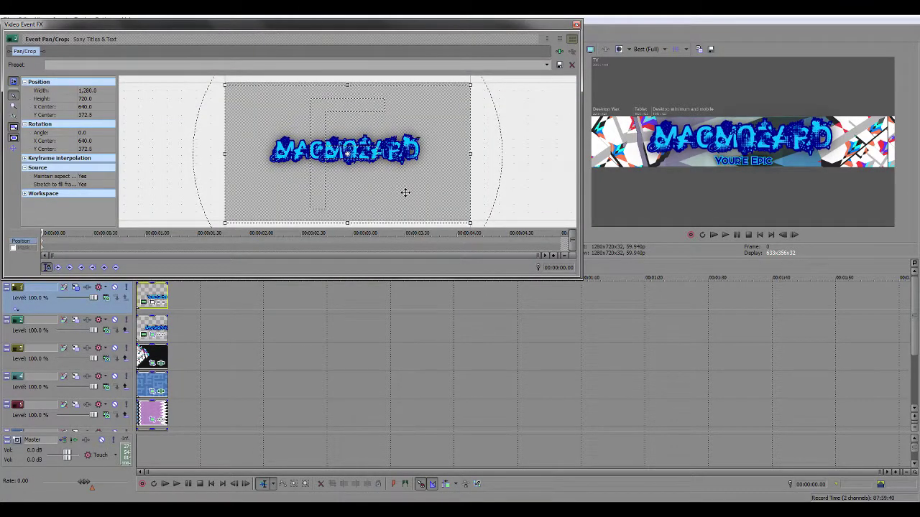
click(576, 26)
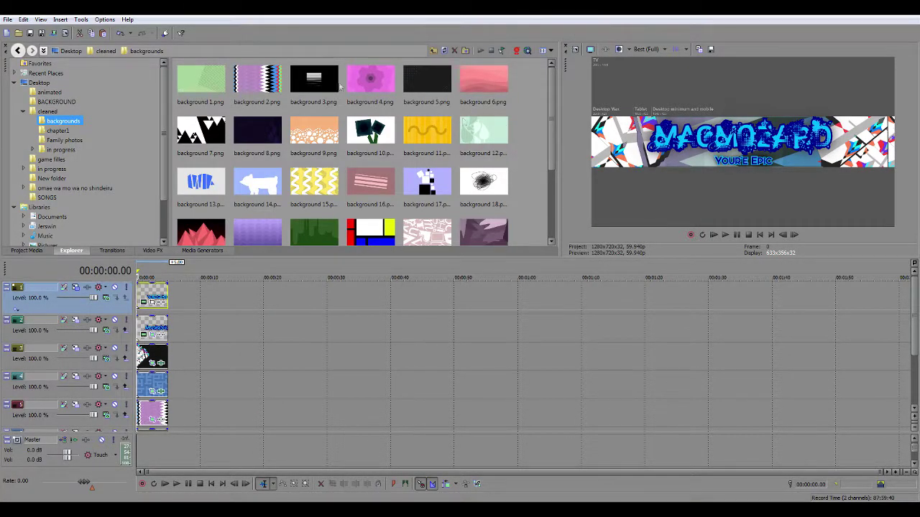
drag(115, 320, 115, 405)
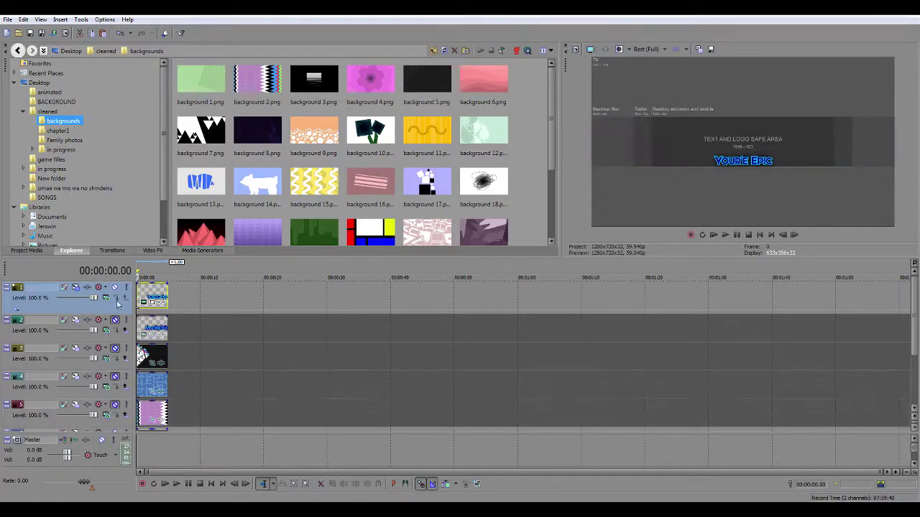
click(115, 320)
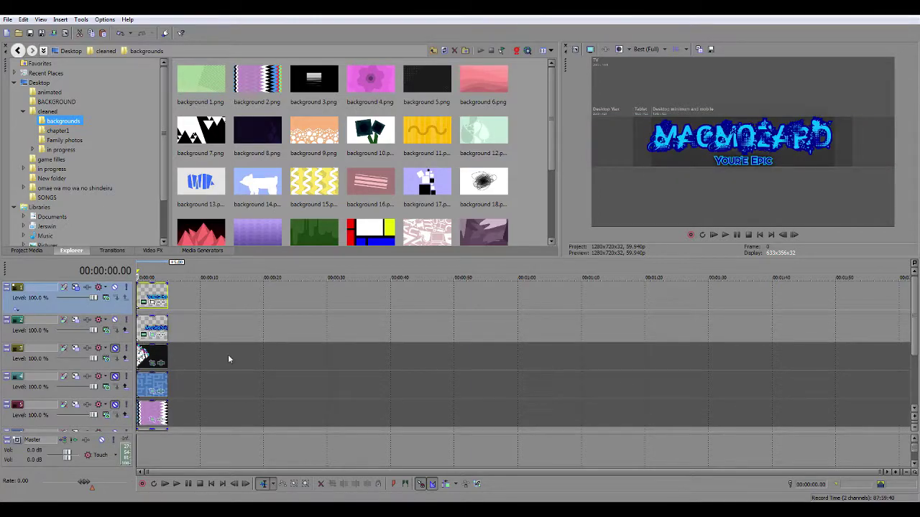
click(151, 303)
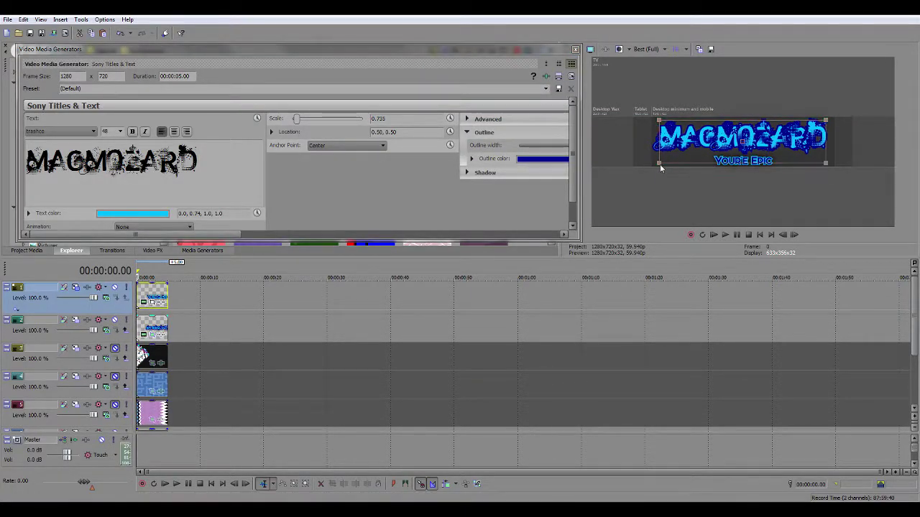
click(575, 49)
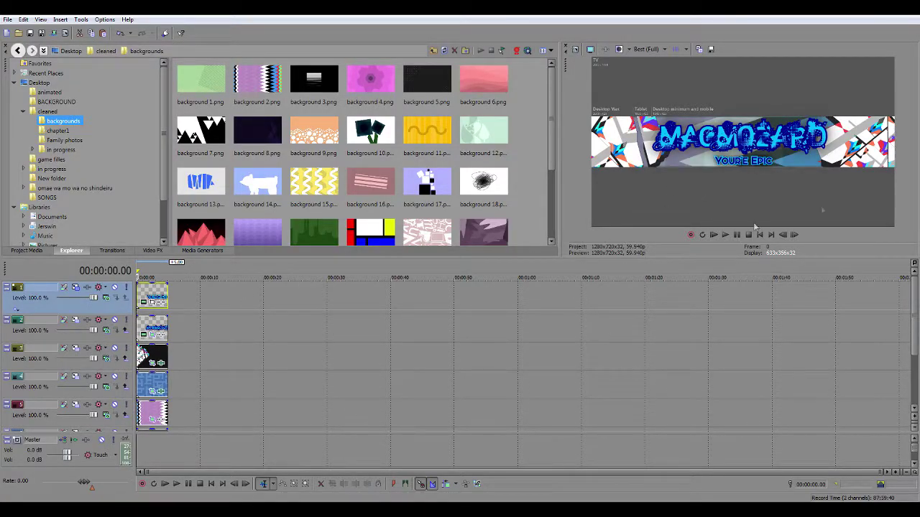
Reframe background 30 on track 3 with Pan/Crop to about 3,345 × 556, centred at about 1,965, 968
click(152, 363)
click(13, 129)
mouse_move(230, 145)
mouse_down()
mouse_move(255, 145)
mouse_move(244, 145)
mouse_up()
drag(350, 124, 347, 126)
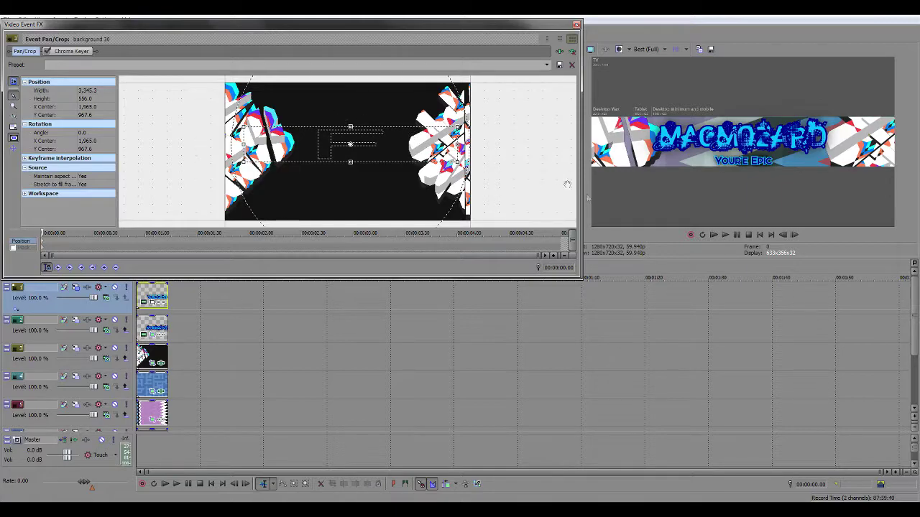
click(577, 26)
Reframe background 2 on track 5 with Pan/Crop to about 2,968 × 484, centred at about 2,833, 1,061
click(152, 420)
drag(322, 163, 296, 193)
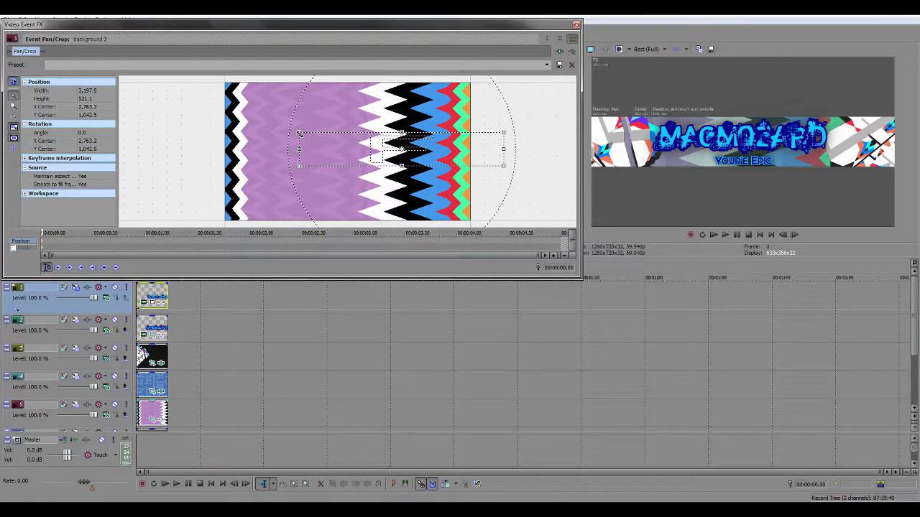
drag(294, 134, 346, 144)
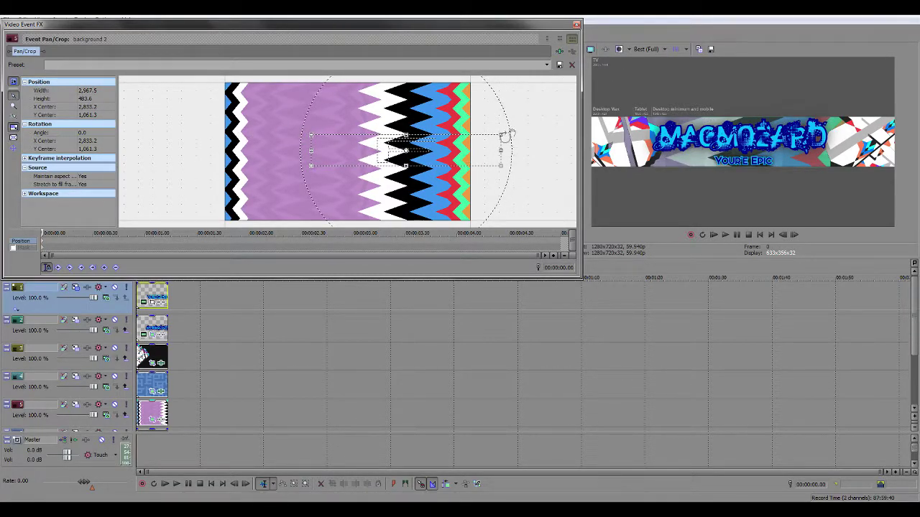
click(576, 25)
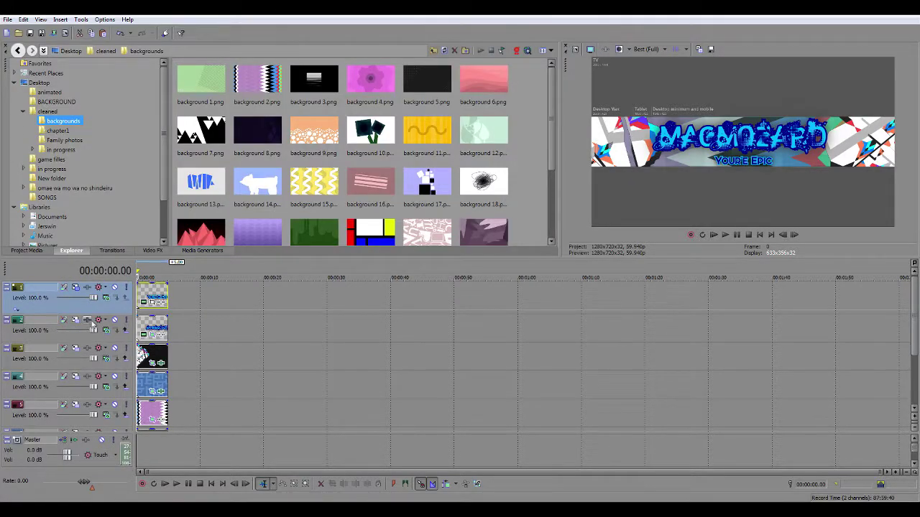
Add Sony Quick Blur and Sony Gaussian Blur to track 3, with Quick Blur's blend amount at 1.000
click(87, 348)
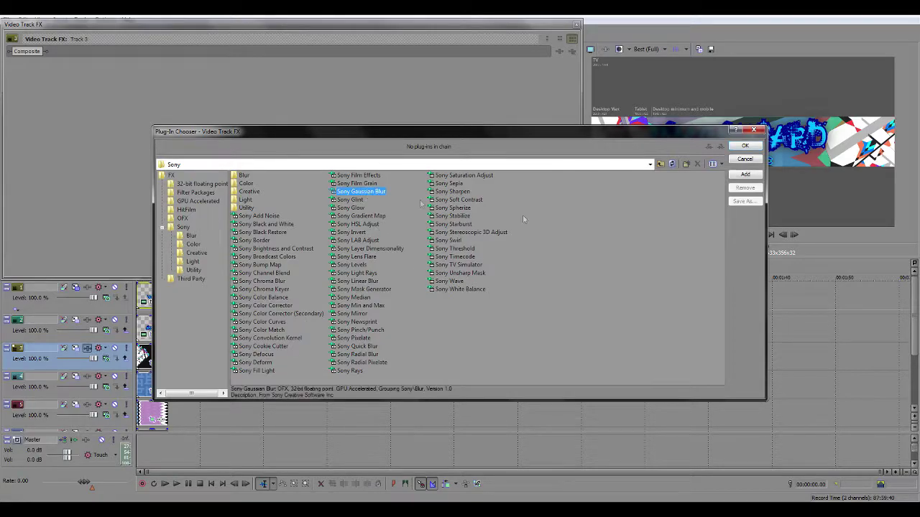
double_click(366, 346)
double_click(361, 192)
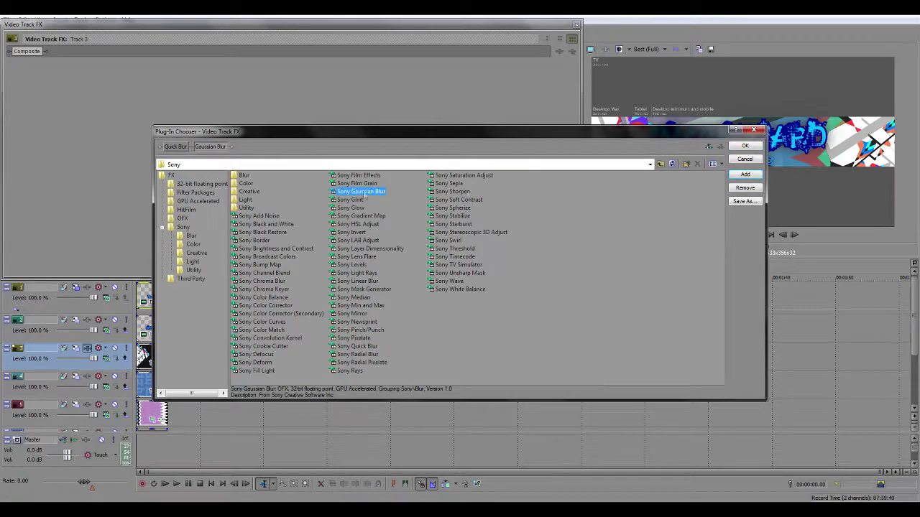
key(Return)
drag(55, 102, 108, 100)
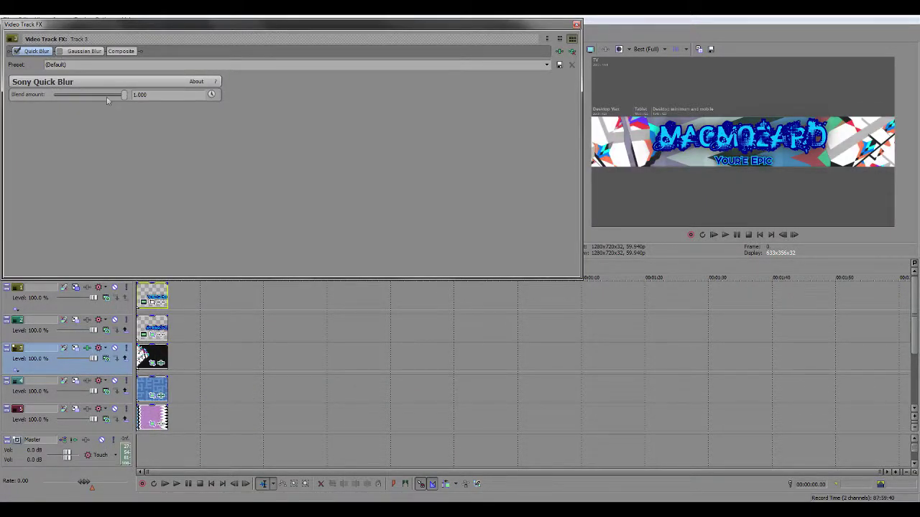
Enable Gaussian Blur on track 3 with a horizontal range of 0.0272 and a vertical range of 0.0000
click(79, 51)
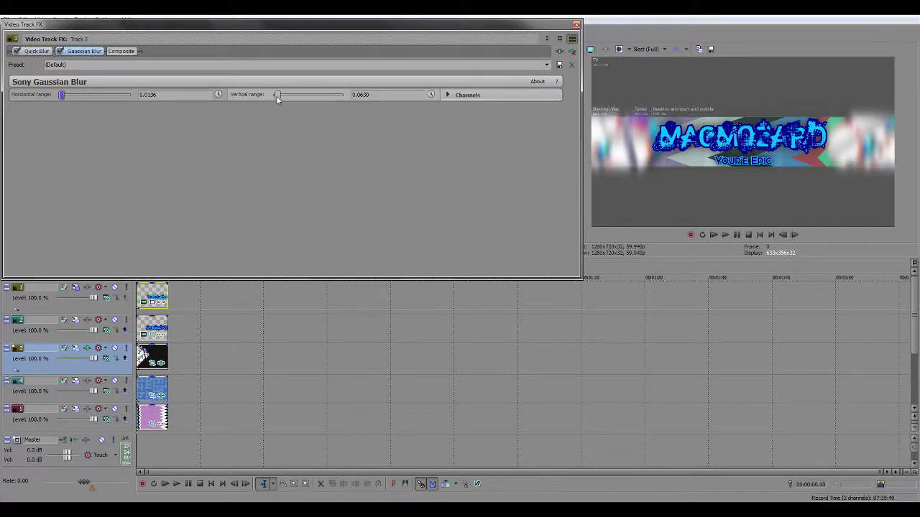
drag(278, 99, 272, 99)
drag(61, 97, 58, 98)
click(94, 97)
click(295, 96)
click(275, 96)
click(449, 95)
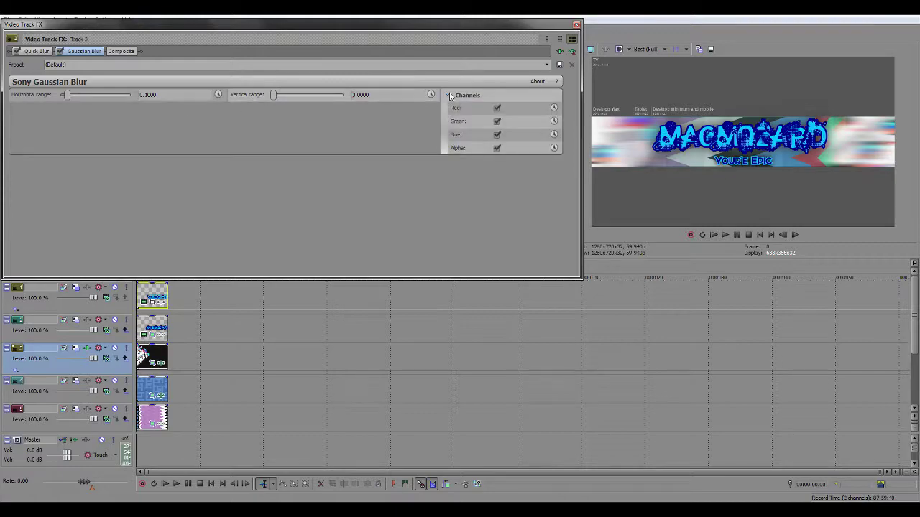
click(448, 95)
drag(68, 96, 63, 97)
click(275, 96)
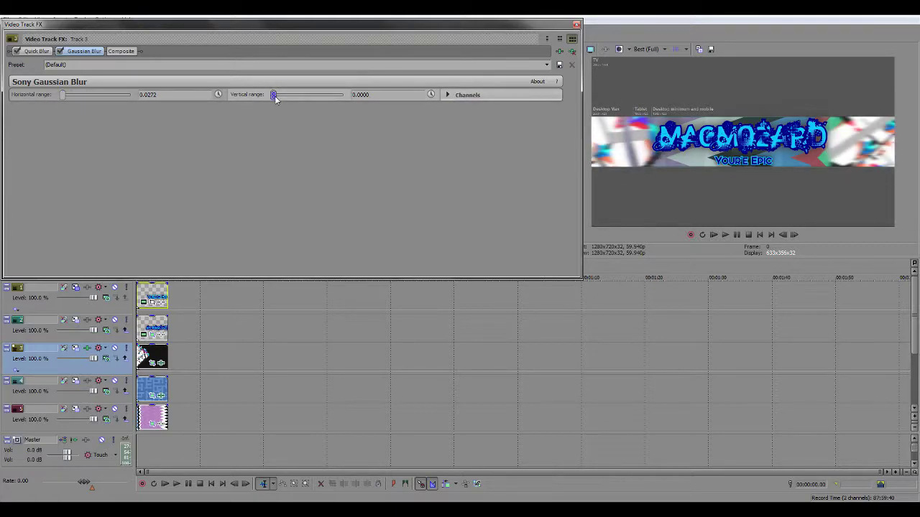
click(576, 24)
Set both the horizontal and vertical range of track 3's Gaussian Blur to 0.0136
click(115, 321)
click(115, 320)
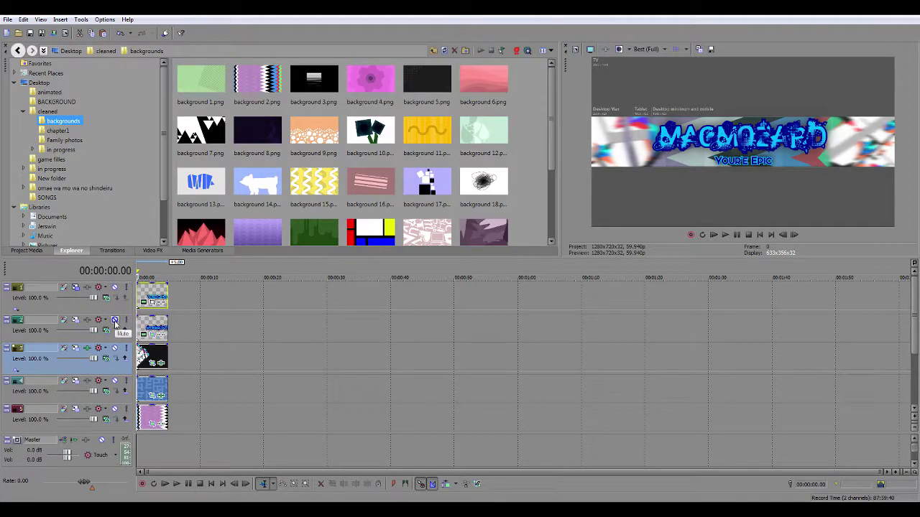
click(87, 350)
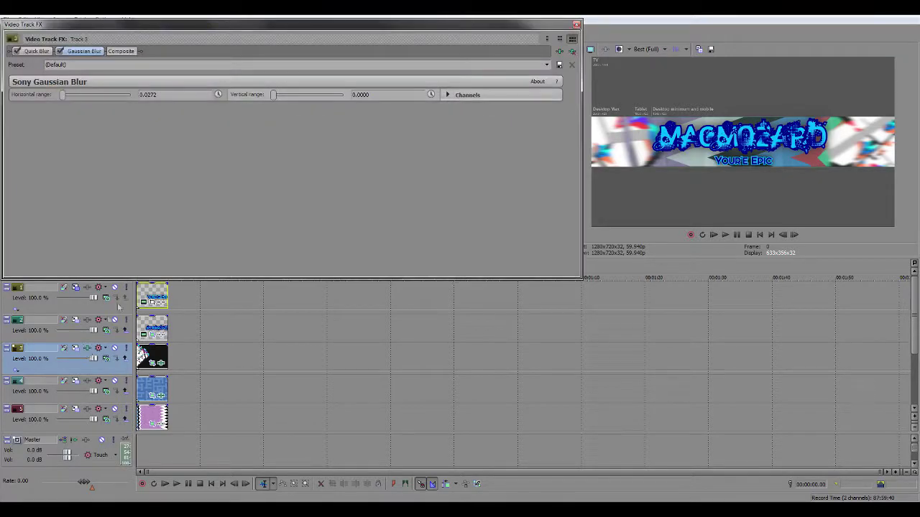
drag(64, 96, 61, 96)
drag(272, 96, 280, 95)
scroll(372, 95, down, 1)
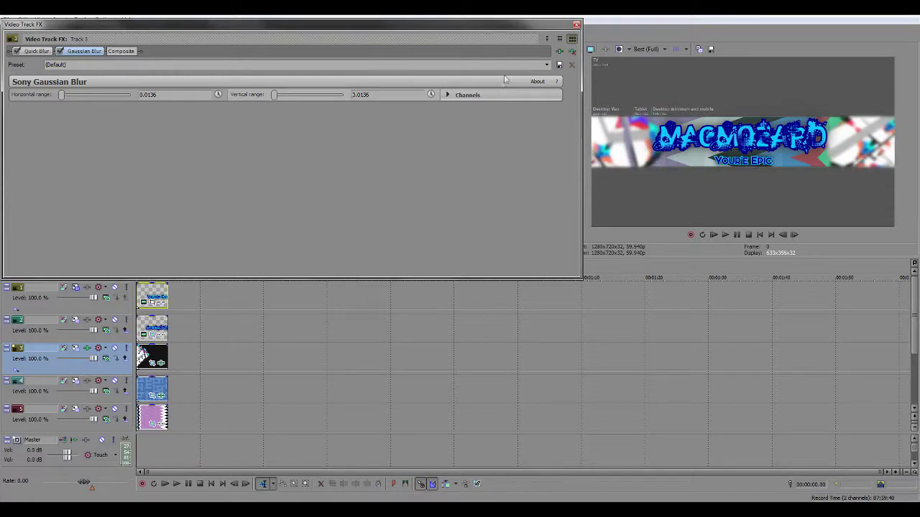
click(576, 24)
Insert a video track directly beneath track 3 and place background 8.png on it
mouse_move(551, 119)
mouse_down()
mouse_move(549, 150)
mouse_move(549, 115)
mouse_up()
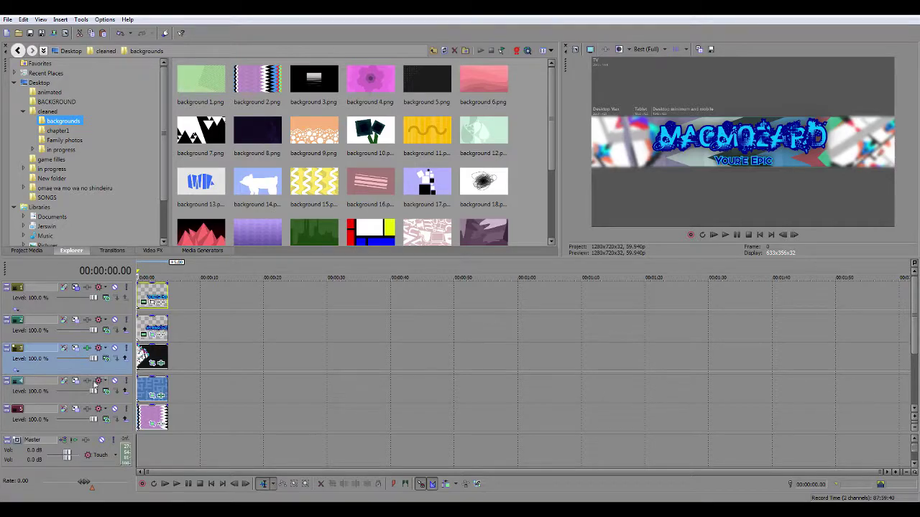
right_click(95, 366)
click(147, 238)
drag(100, 366, 102, 406)
drag(264, 140, 158, 387)
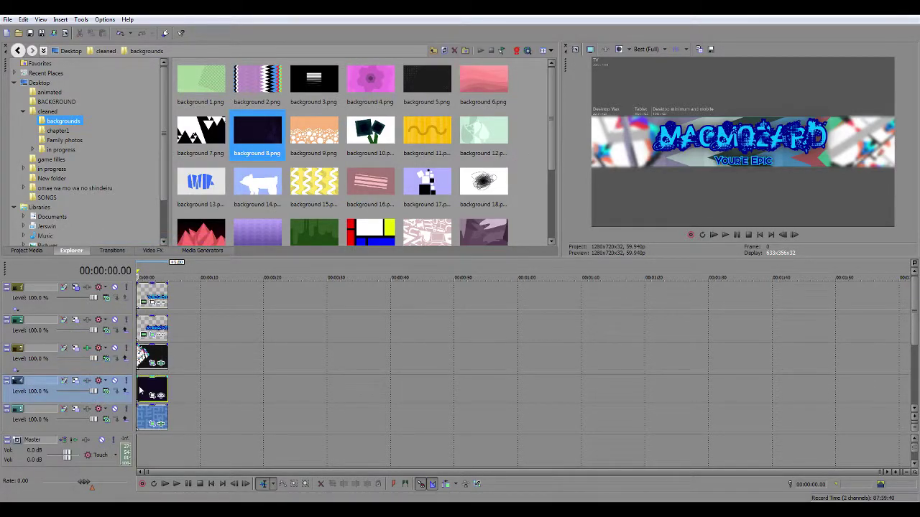
Copy the background 2 event and paste its event attributes onto background 8 to match the crop
click(153, 395)
click(577, 26)
drag(914, 331, 914, 361)
right_click(145, 379)
click(171, 148)
right_click(154, 330)
click(189, 285)
Add the Sony Chroma Keyer to the background 8 event and toggle it to compare the effect
click(153, 336)
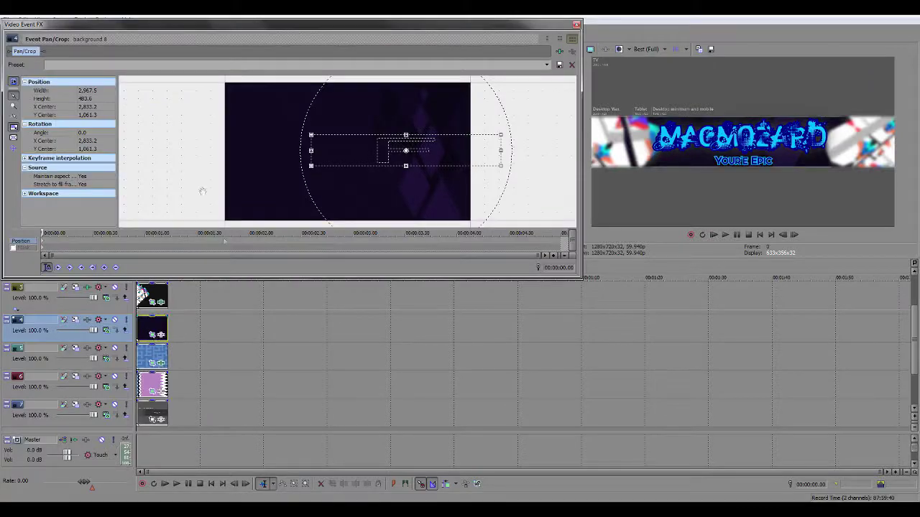
click(560, 54)
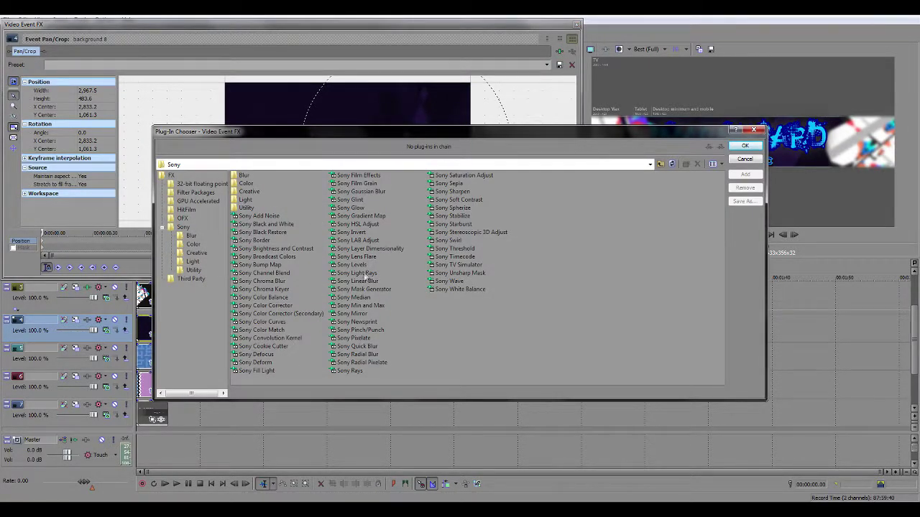
double_click(263, 289)
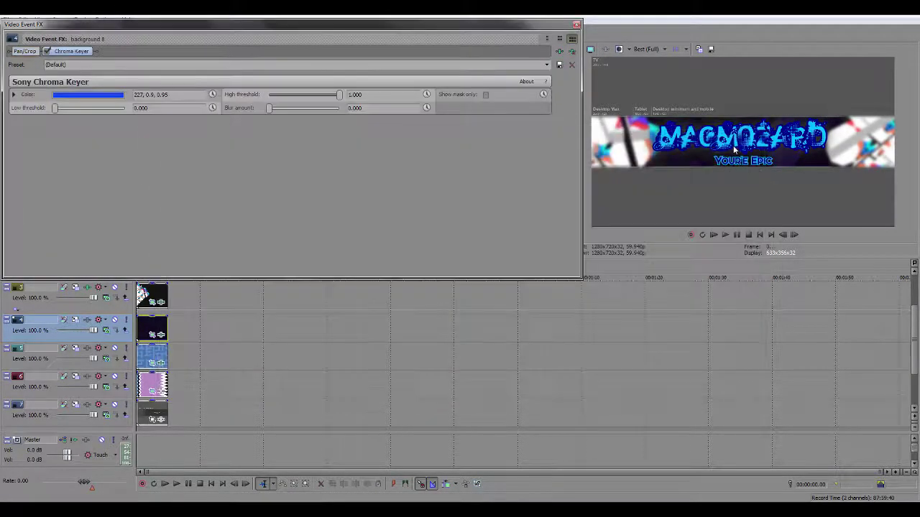
click(48, 51)
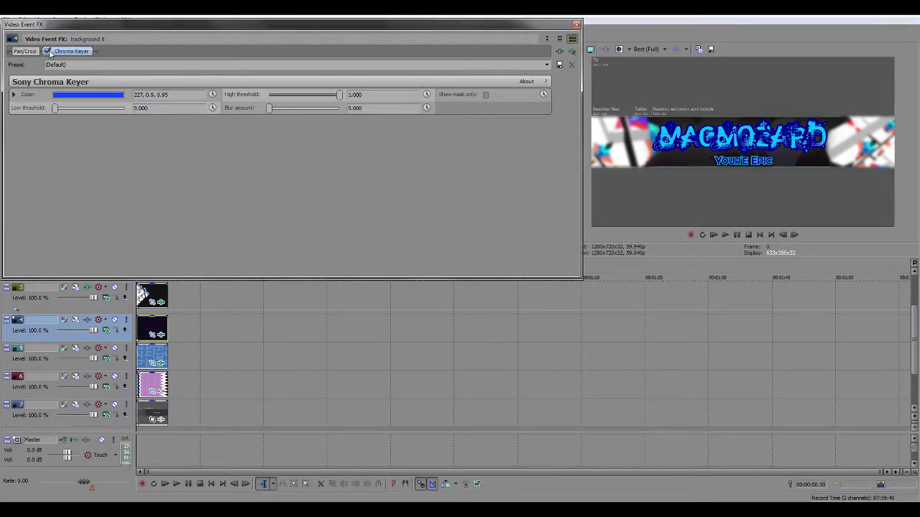
Try to key out background 8's sampled dark purple (258, 0.56, 0.14) with a high threshold of 0.100
click(108, 95)
click(77, 108)
click(704, 153)
click(232, 151)
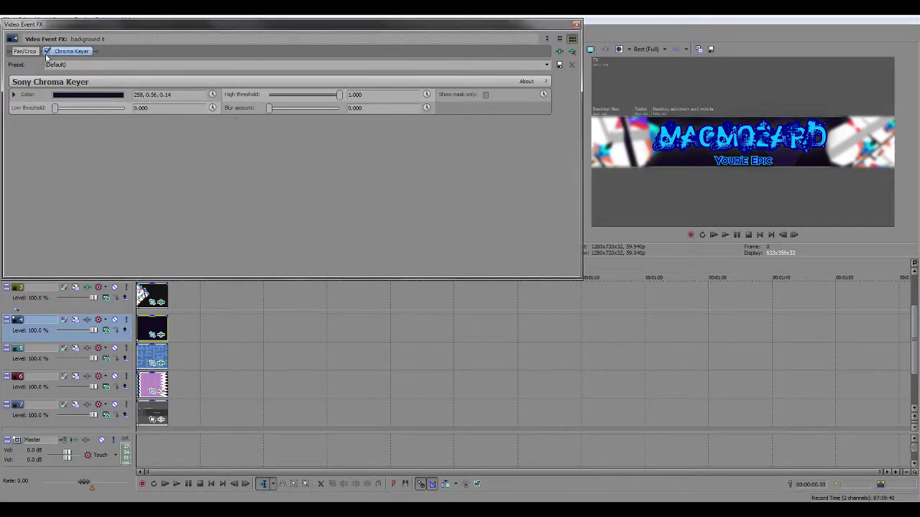
drag(340, 95, 274, 95)
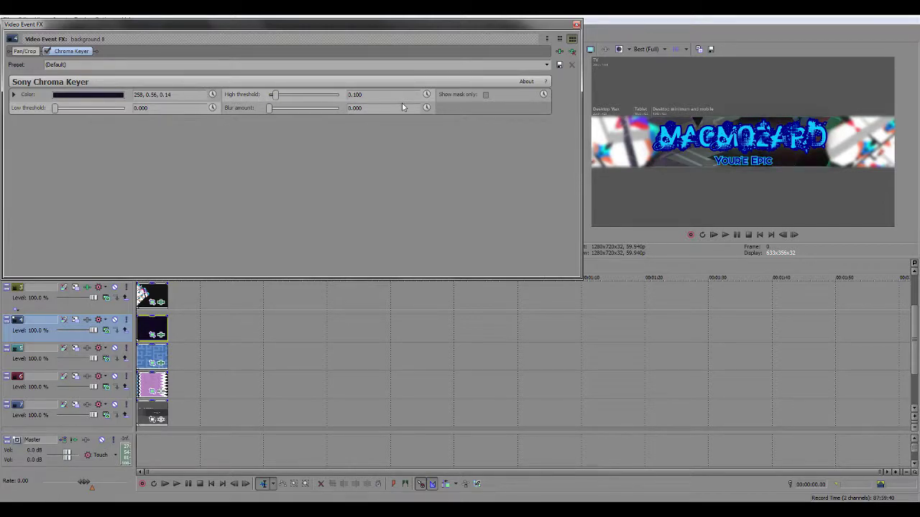
click(48, 51)
click(575, 26)
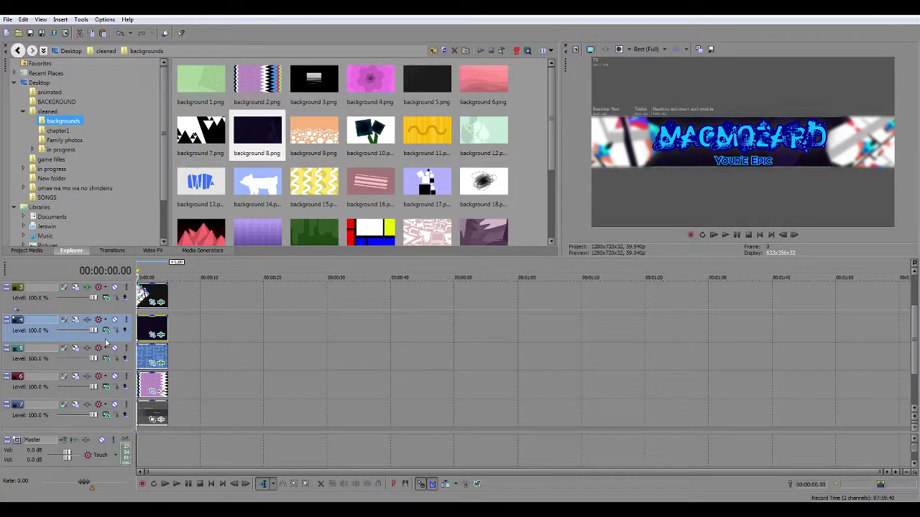
Copy the blue patterned event on track 5 and paste its event attributes onto background 8
right_click(155, 352)
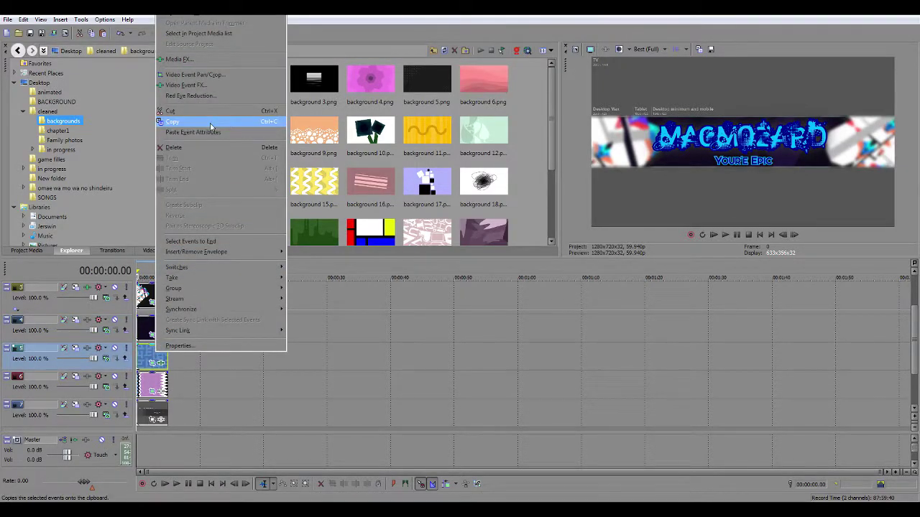
click(207, 122)
right_click(145, 329)
click(191, 278)
Try keying background 8 on its sampled dark purple (257, 0.64, 0.13) with a high threshold of 0.000
click(161, 335)
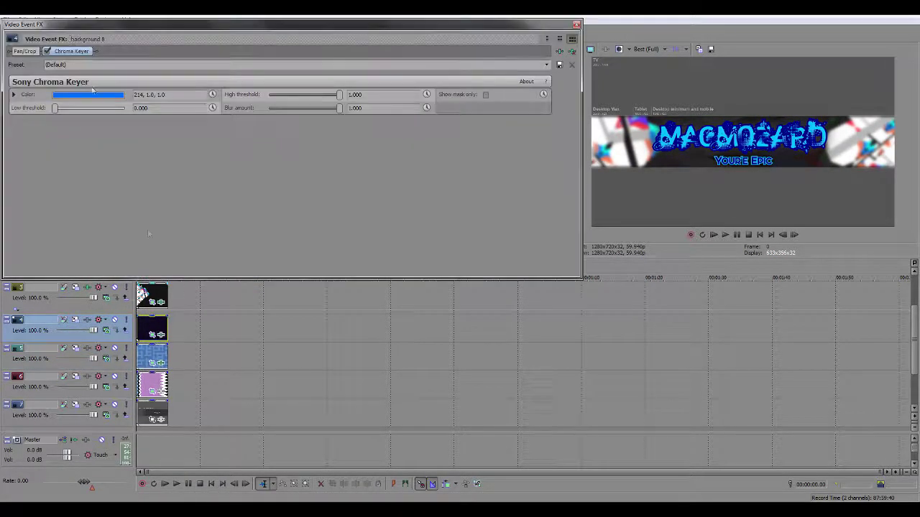
click(90, 96)
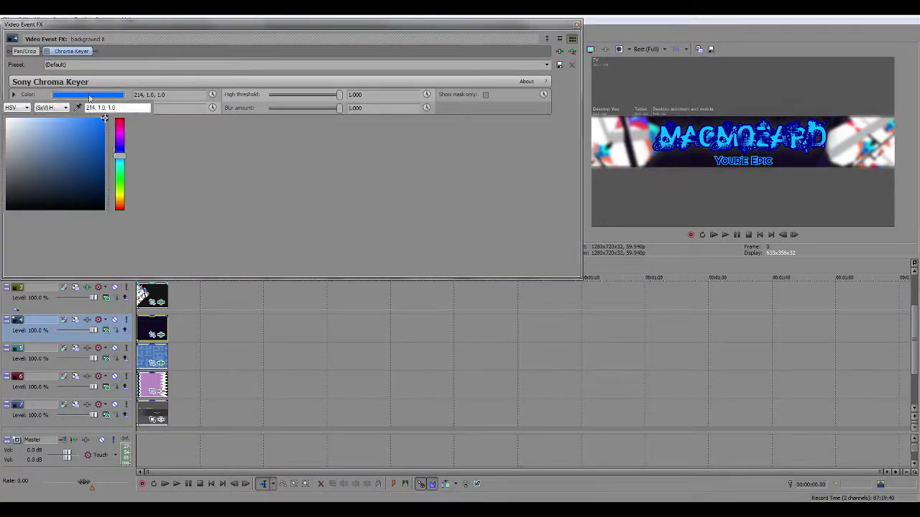
click(678, 158)
click(268, 128)
click(48, 51)
drag(339, 94, 268, 98)
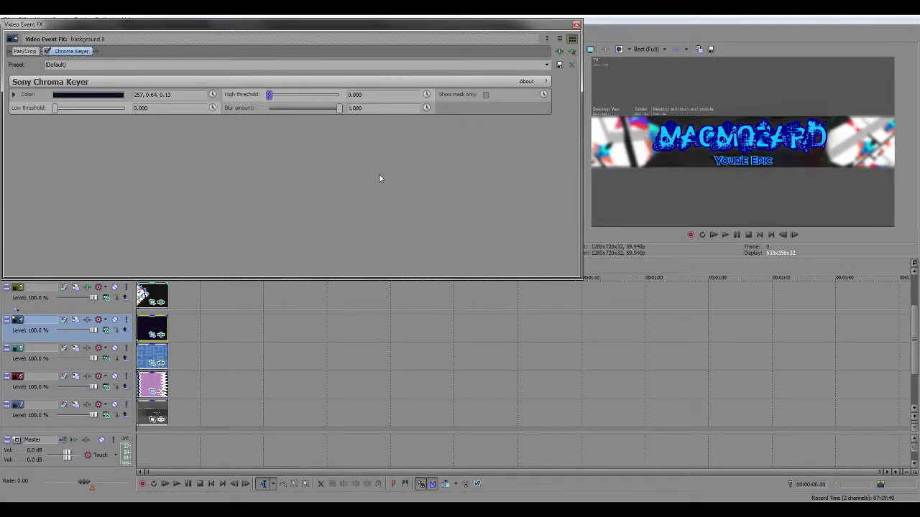
click(577, 26)
Remove the background 8 track and mute the channel-art template track beneath the banner artwork
scroll(918, 332, up, 2)
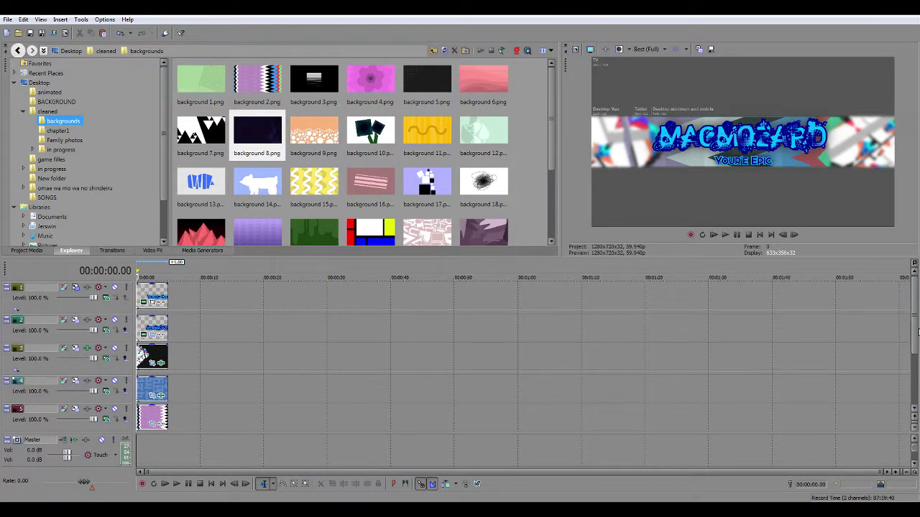
scroll(551, 175, down, 2)
scroll(551, 175, up, 2)
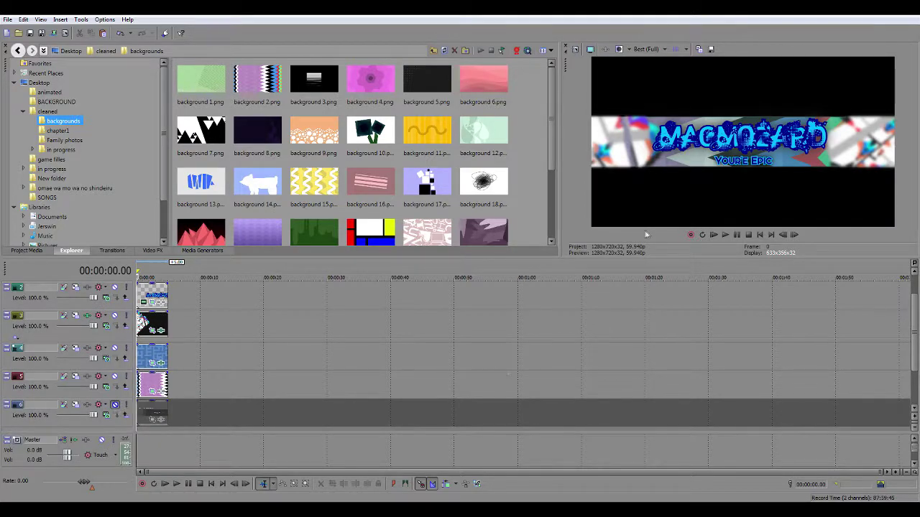
drag(914, 349, 914, 332)
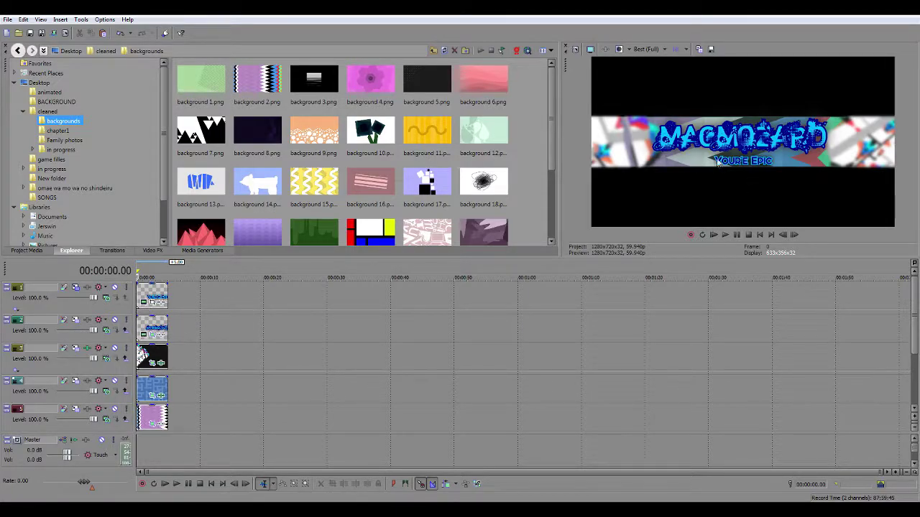
Open the "Your'e Epic" tagline's text settings and set its text color to white (1.0, 1.0, 1.0, 1.0)
click(149, 302)
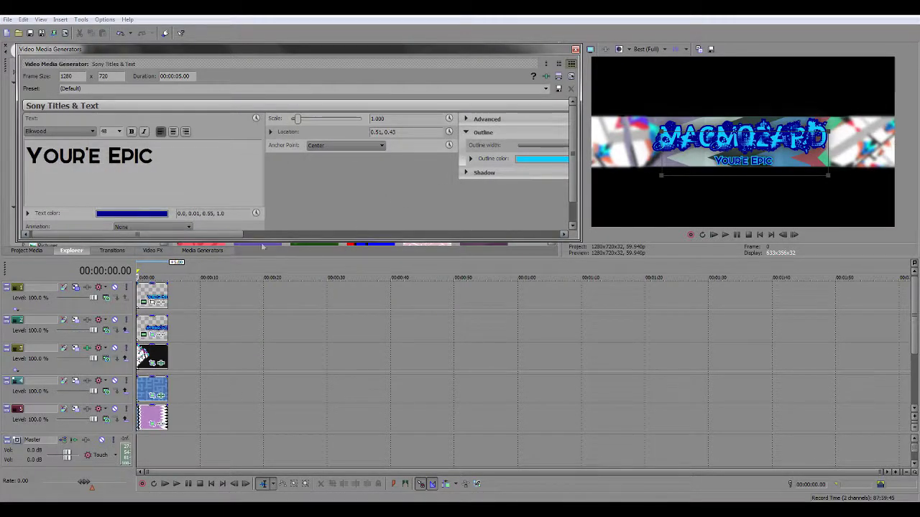
click(132, 214)
drag(50, 279, 50, 328)
drag(87, 277, 148, 237)
drag(164, 329, 164, 237)
Change the "Your'e Epic" tagline's outline color to white
drag(216, 234, 499, 231)
click(414, 159)
drag(404, 185, 455, 164)
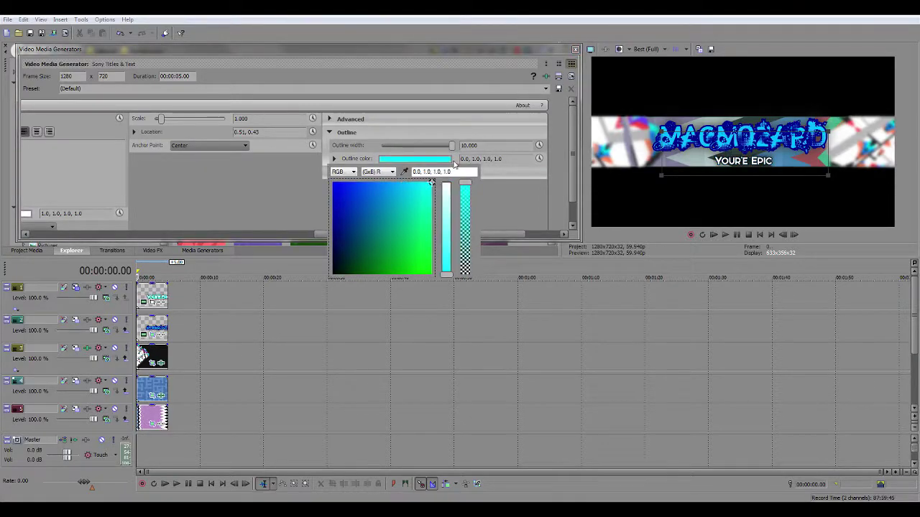
drag(447, 274, 447, 181)
Set the tagline's text color to solid black (0.0, 0.0, 0.0, 1.0) and close its text settings
click(132, 214)
drag(345, 234, 49, 328)
drag(163, 238, 163, 330)
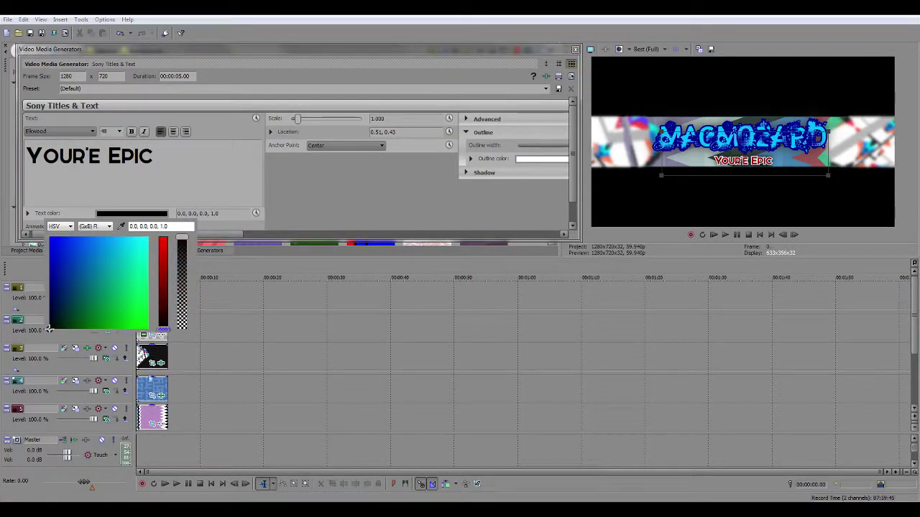
click(383, 199)
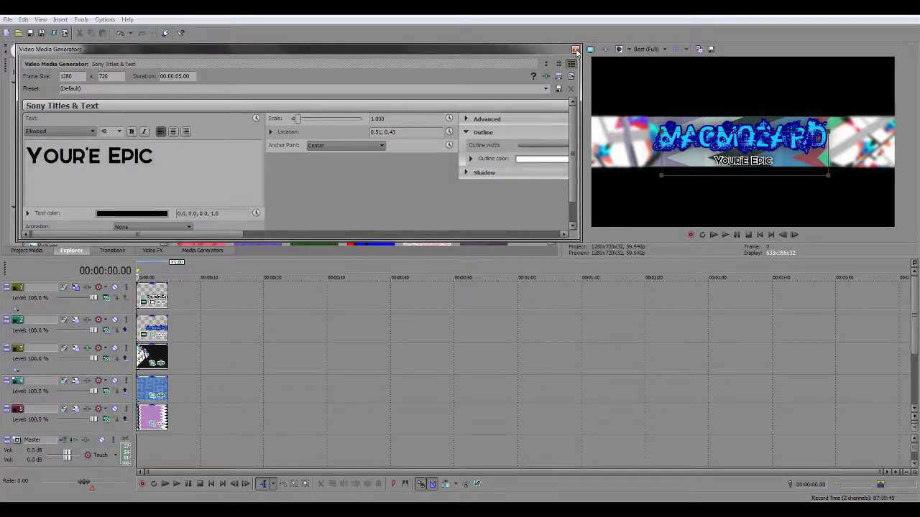
click(576, 49)
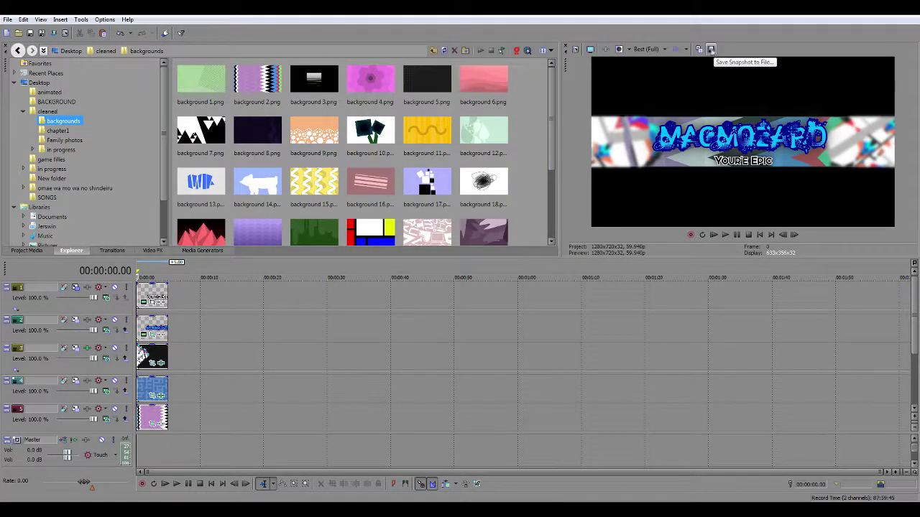
Tilt the "Your'e Epic" tagline slightly with its track motion and widen the gap between its two words
click(75, 287)
drag(349, 180, 404, 187)
scroll(361, 198, up, 5)
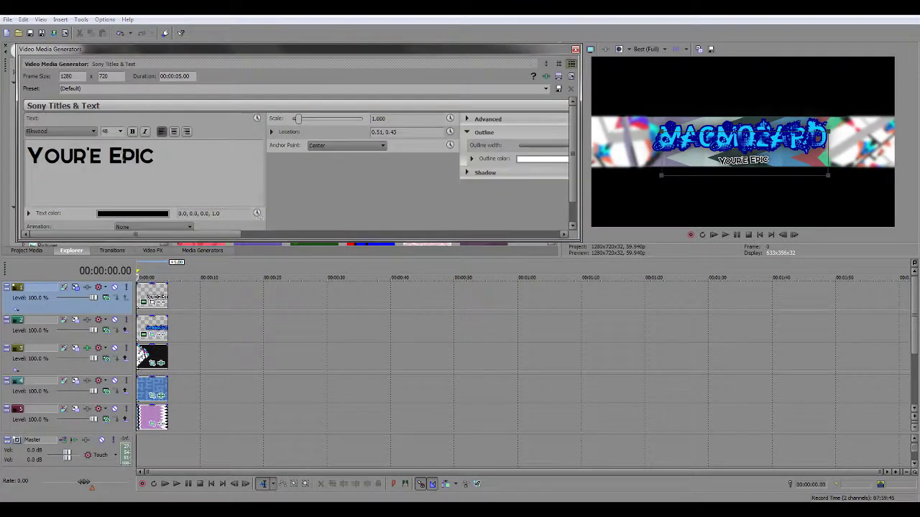
click(576, 50)
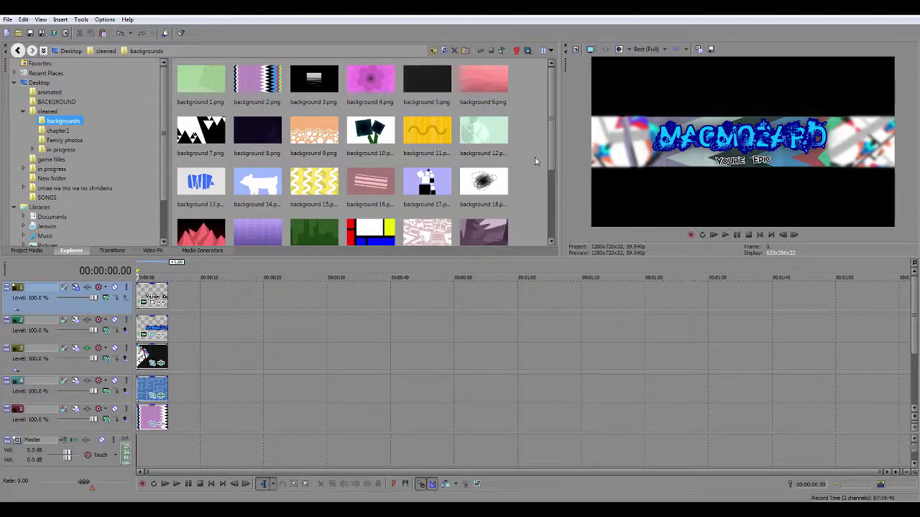
Save a snapshot of the finished banner preview to an image file
click(710, 49)
key(Return)
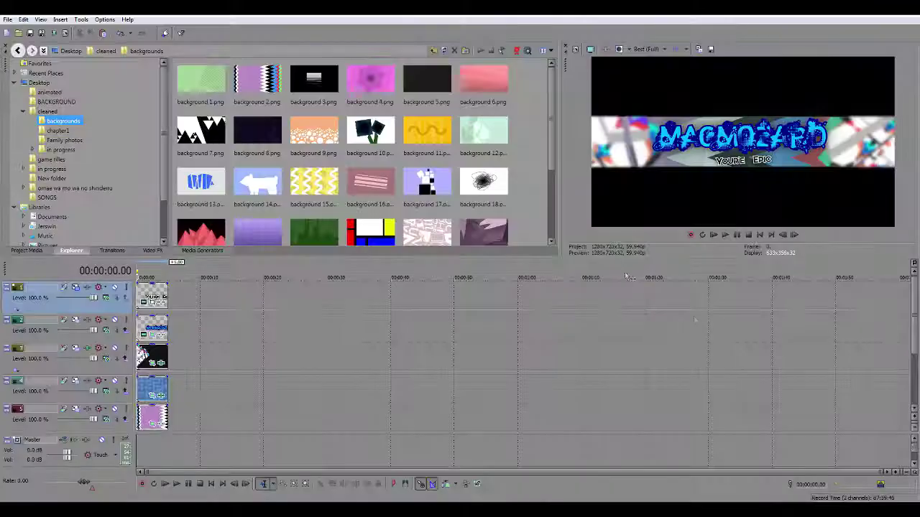